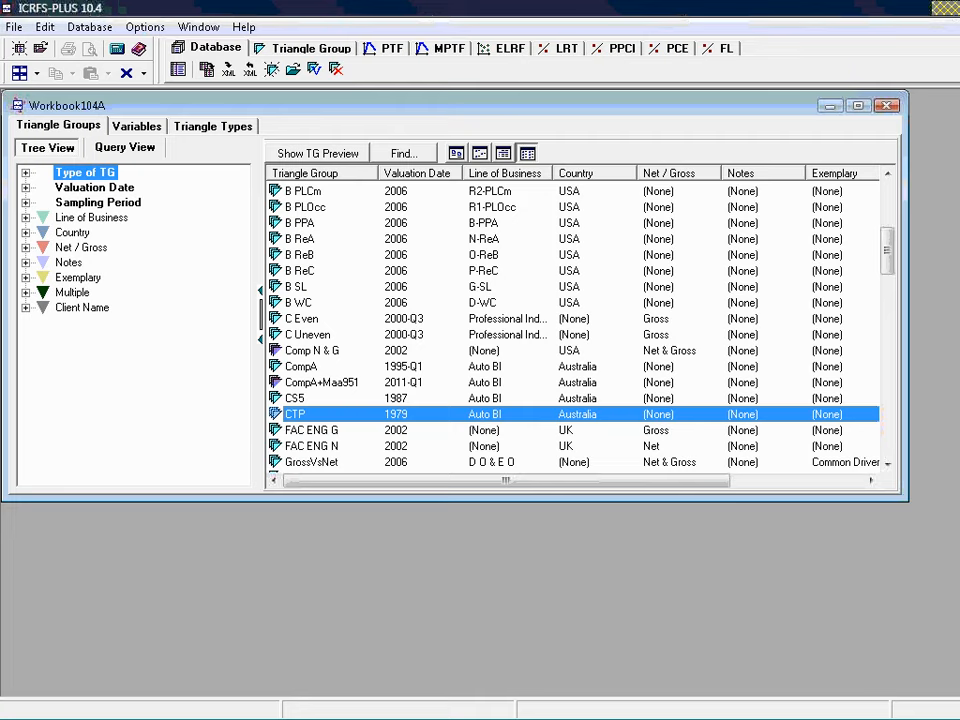
Open the CTP triangle group and display the tabbed data plots for its PL(I) dataset
double_click(296, 415)
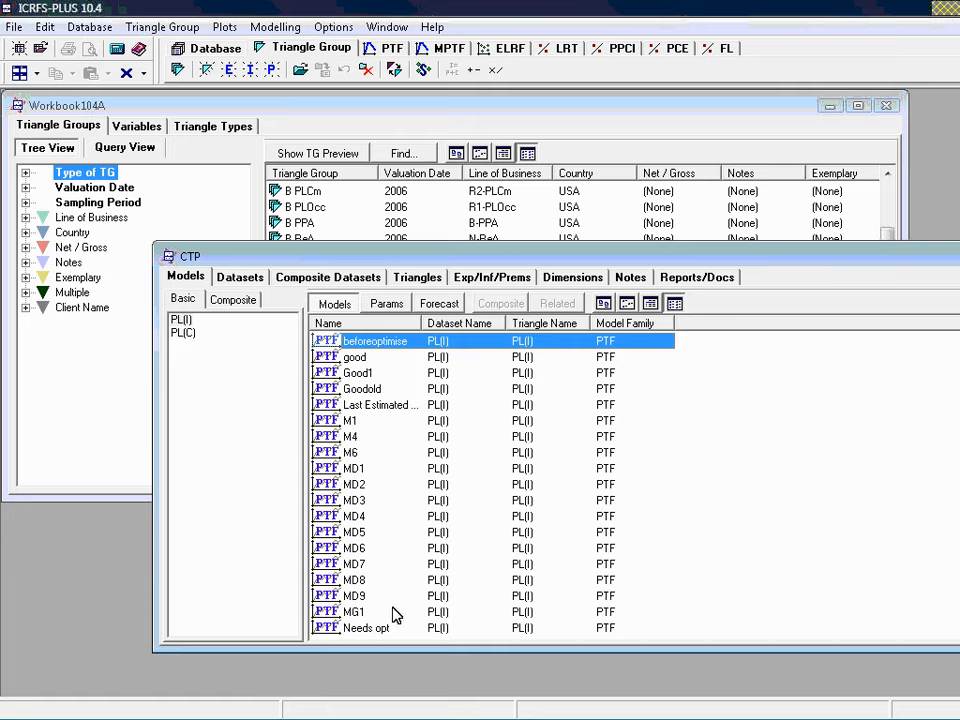
click(241, 277)
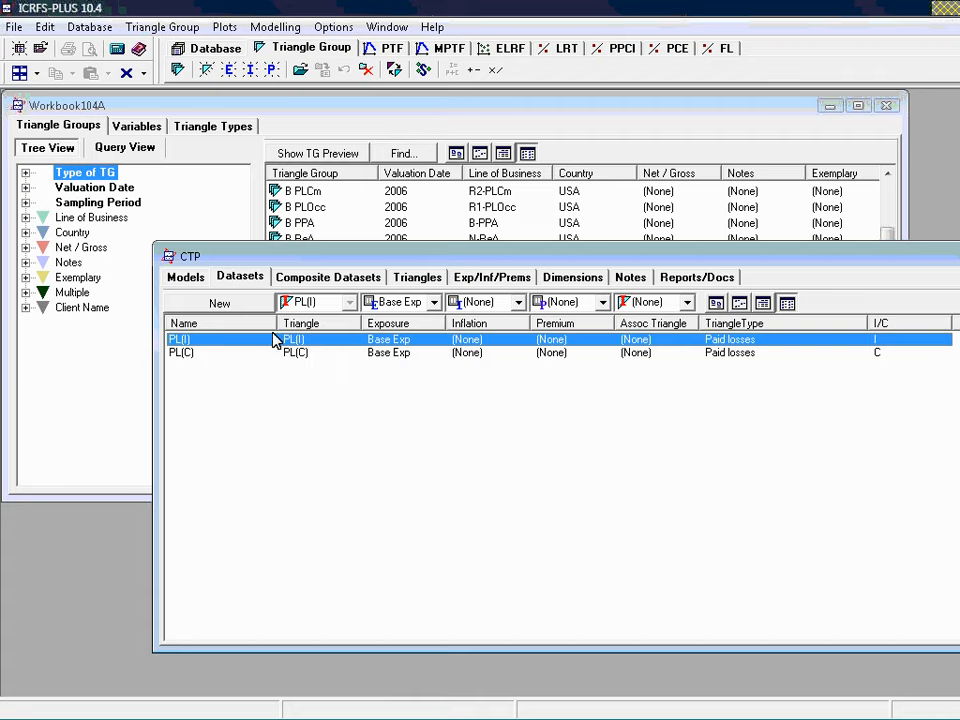
click(229, 32)
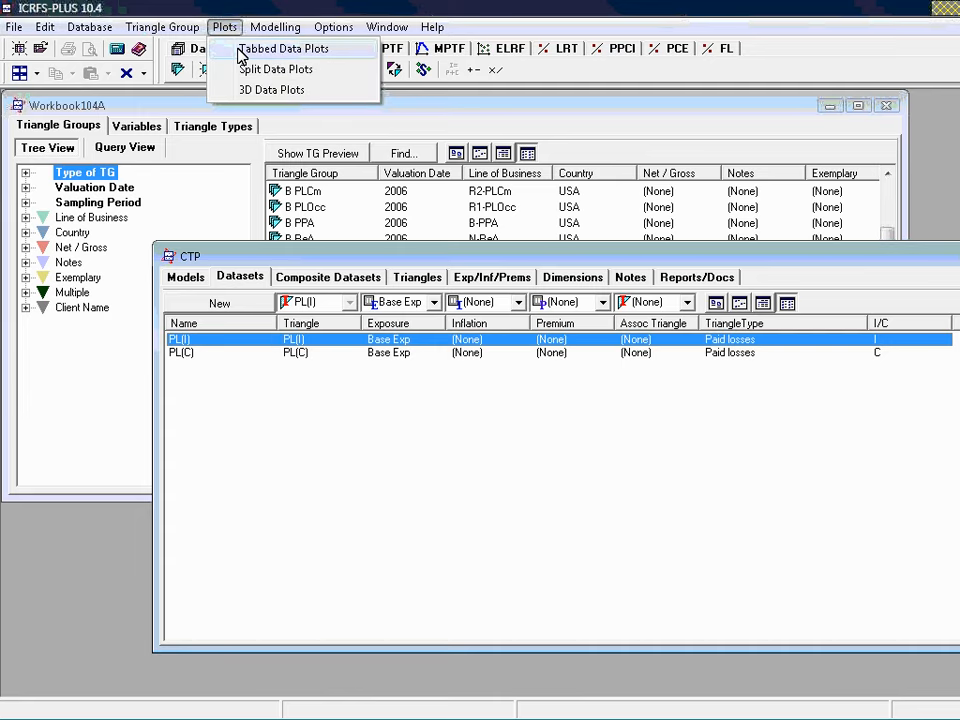
click(241, 56)
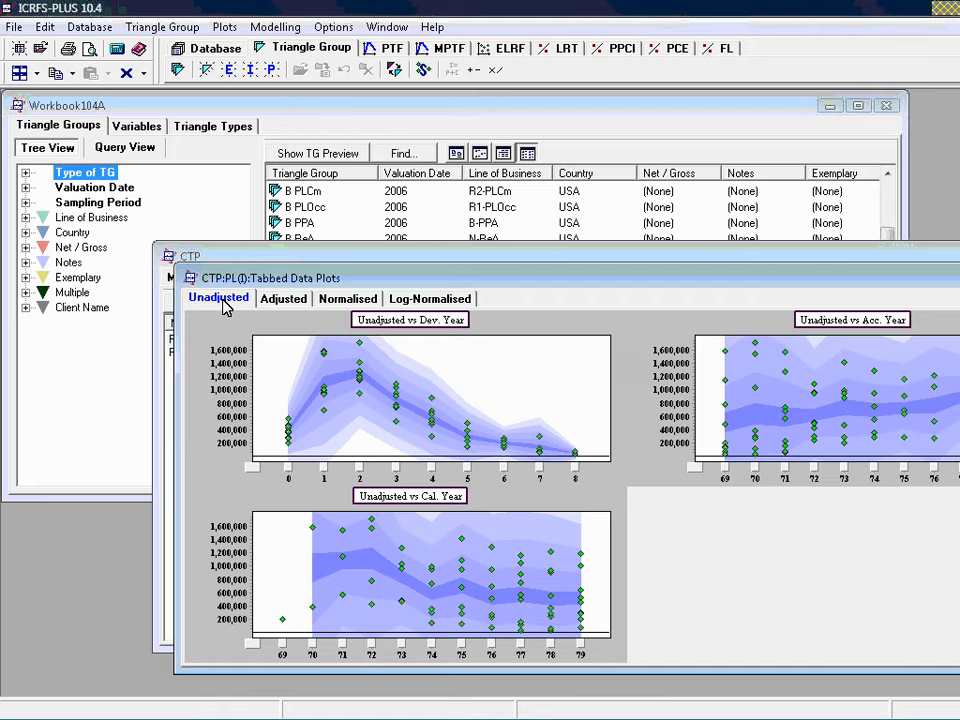
Rearrange the CTP and Tabbed Data Plots windows so the dataset list shows above the plots
click(451, 262)
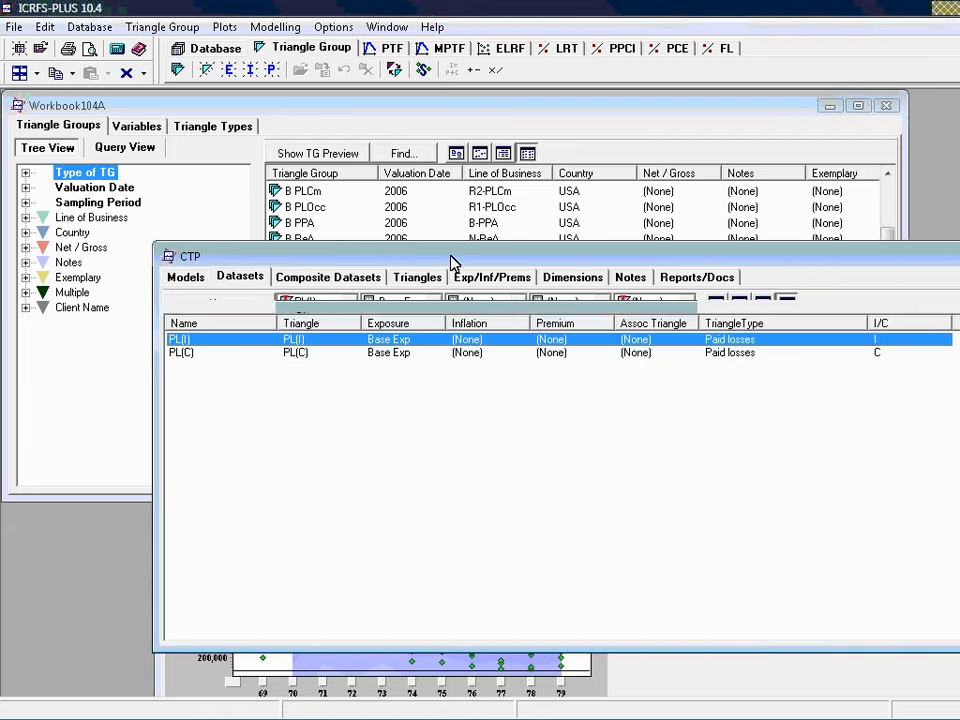
drag(451, 262, 420, 193)
click(680, 605)
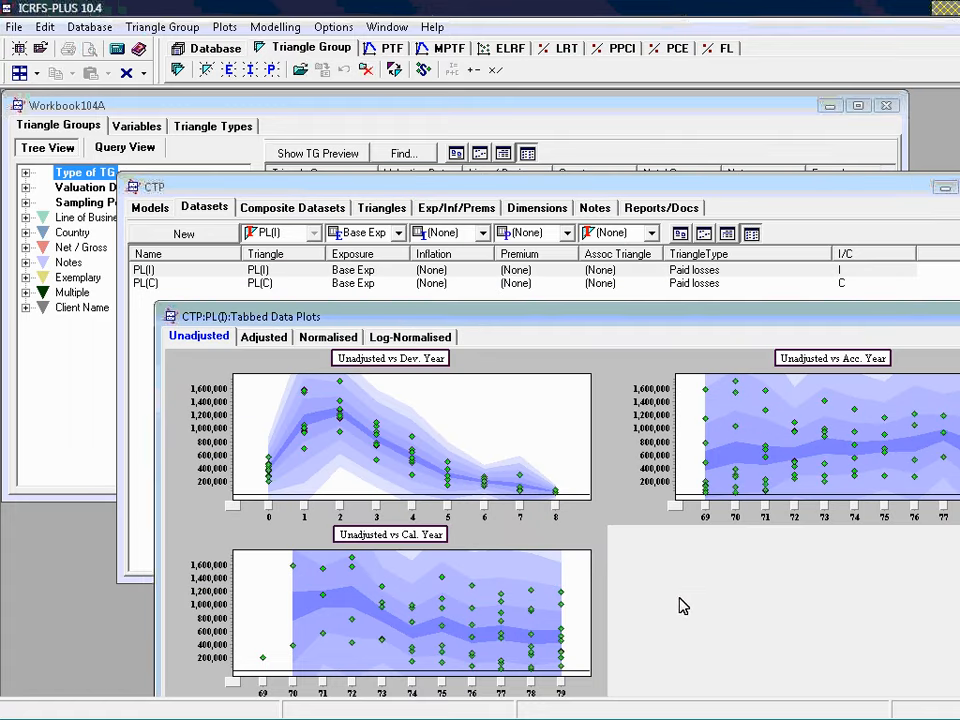
drag(469, 315, 454, 305)
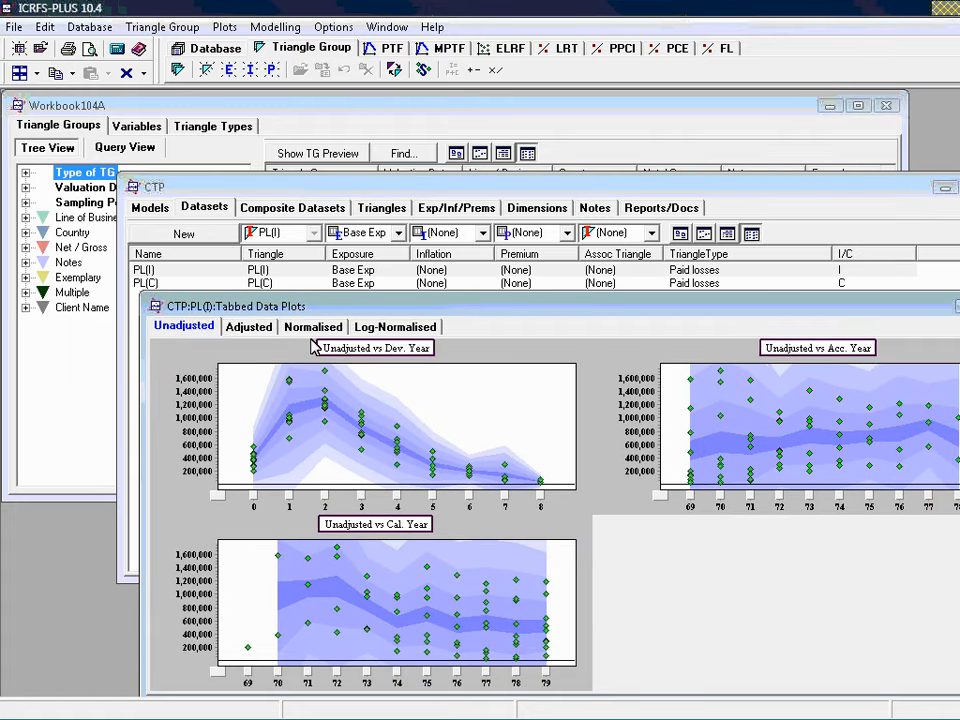
Compare the unadjusted, adjusted, normalised and log-normalised plots of the PL(I) data by development, accident and calendar year
click(249, 332)
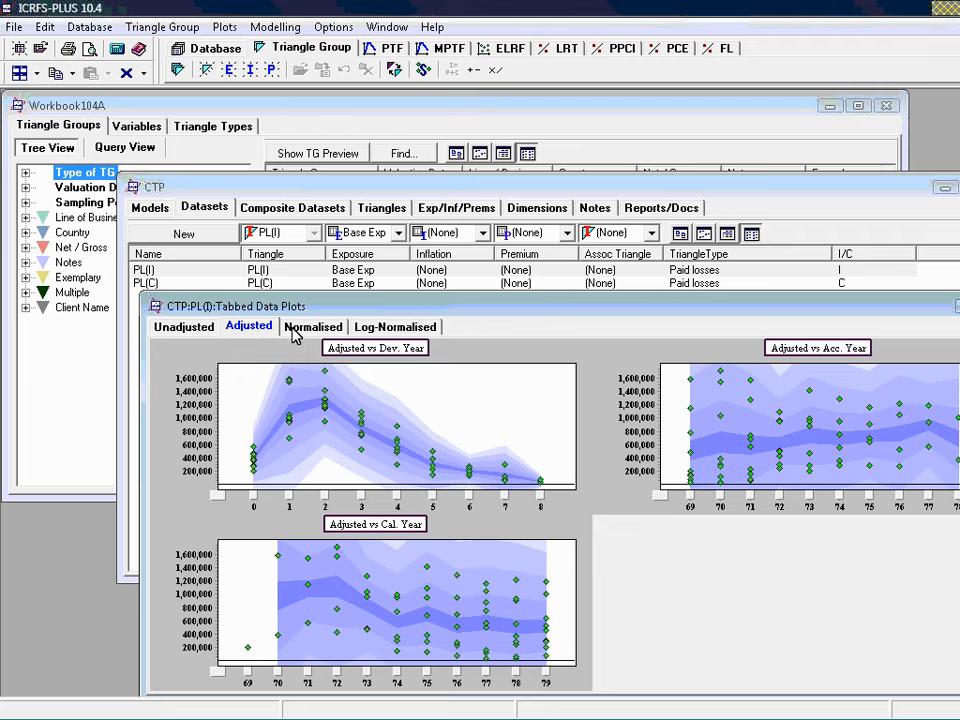
click(328, 329)
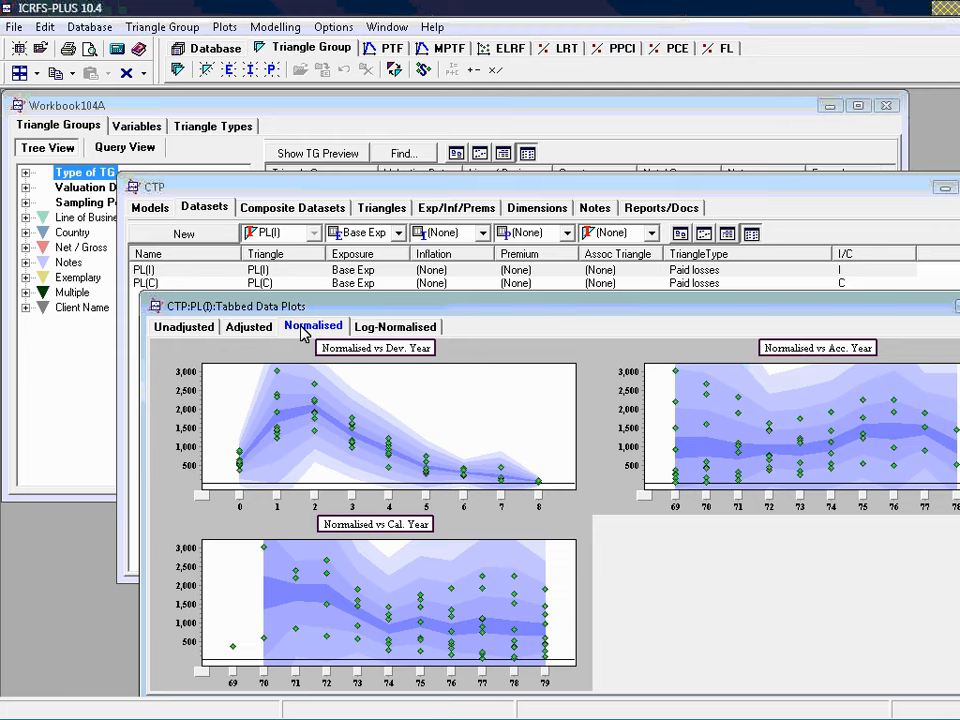
click(190, 328)
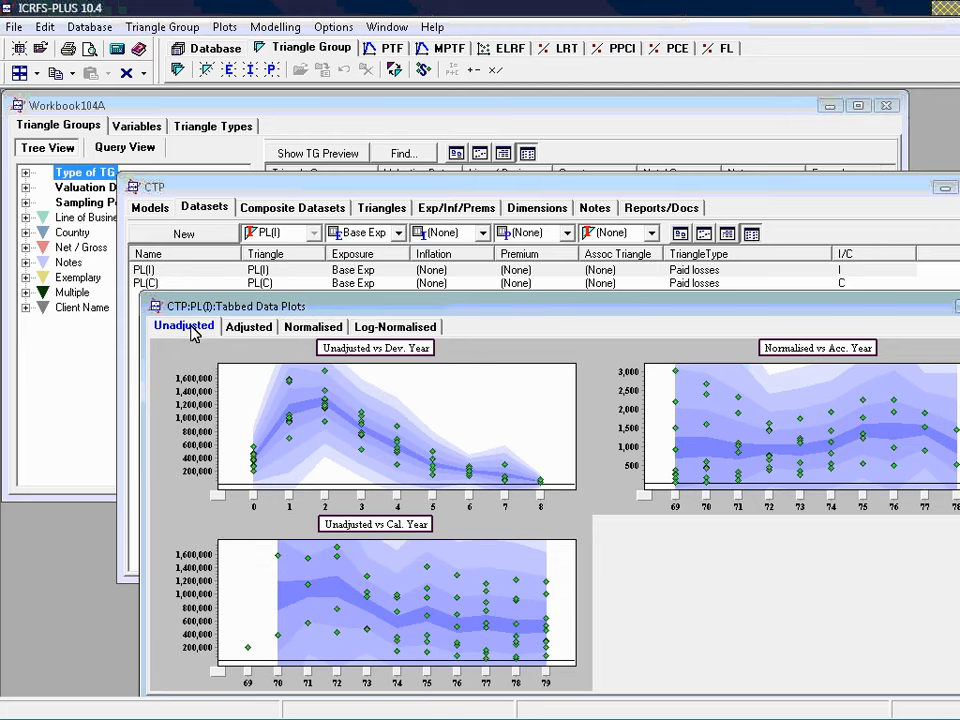
click(258, 328)
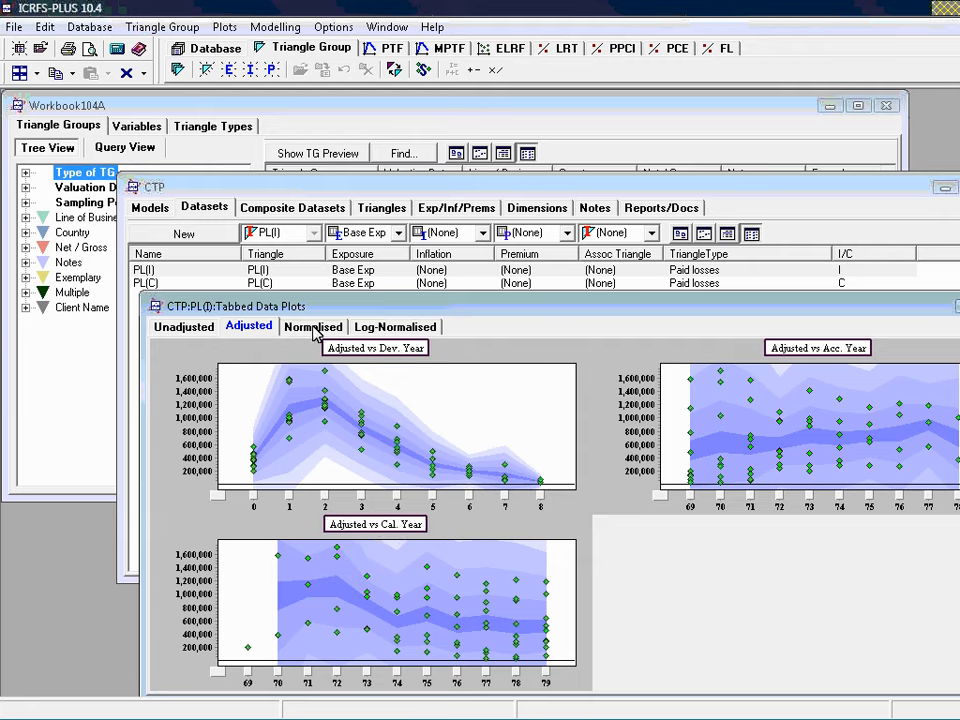
click(314, 328)
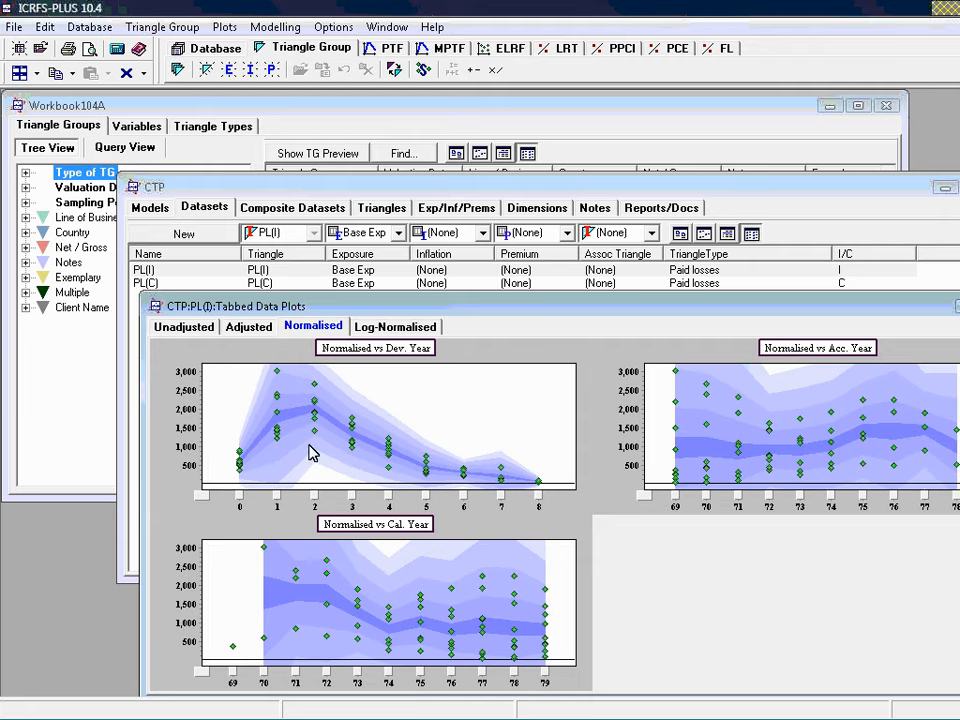
click(415, 335)
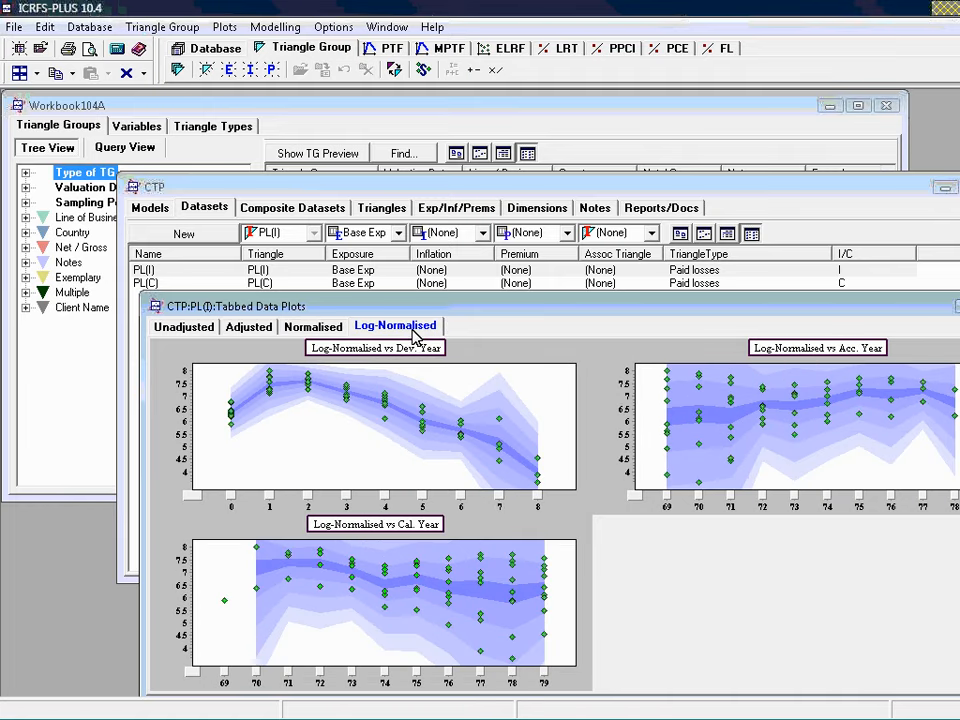
click(338, 337)
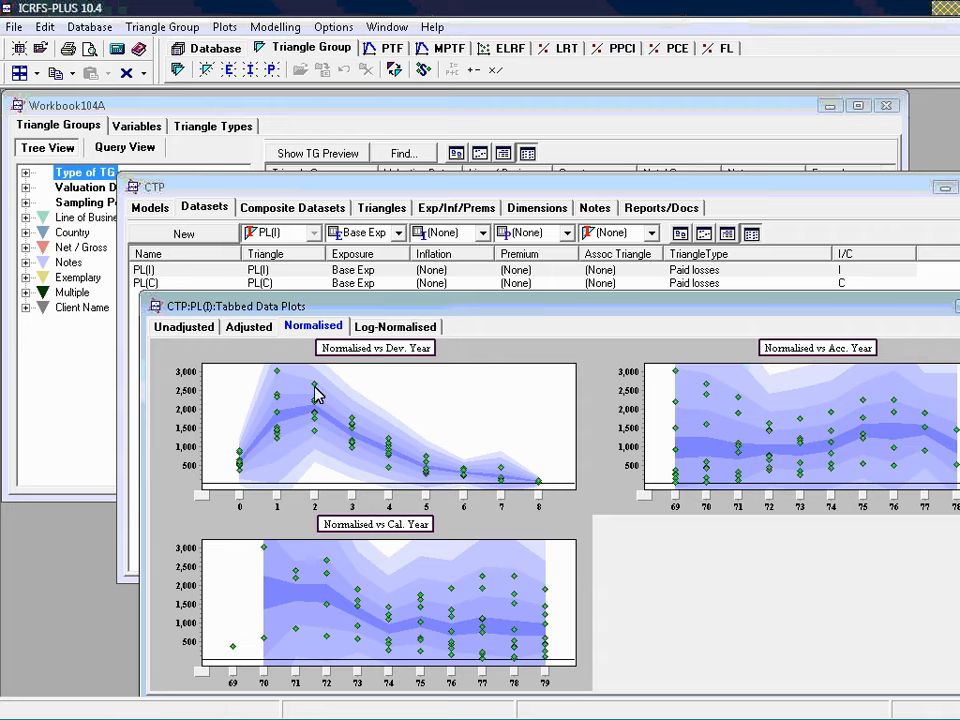
click(387, 333)
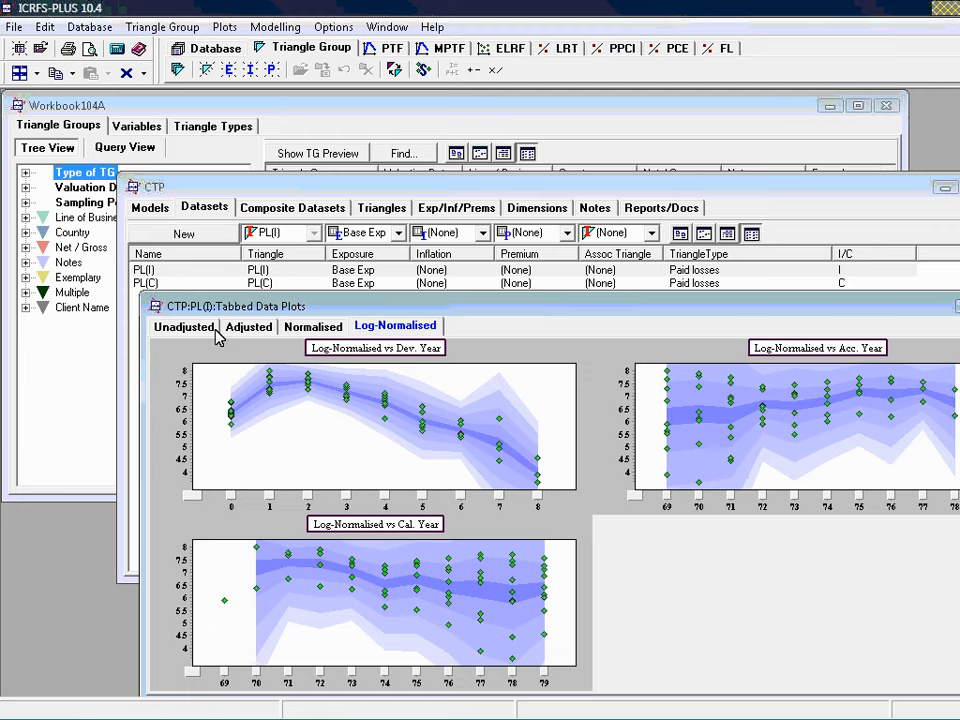
Open the PL(I) dataset from the CTP group to view its incremental paid losses triangle
click(145, 271)
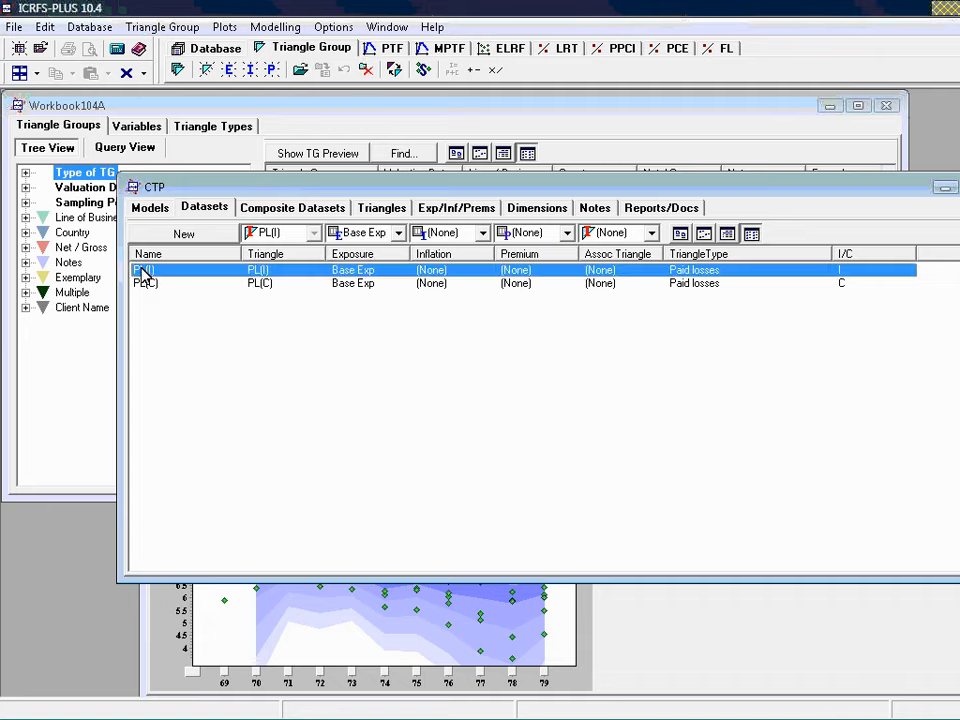
double_click(144, 272)
drag(376, 303, 249, 233)
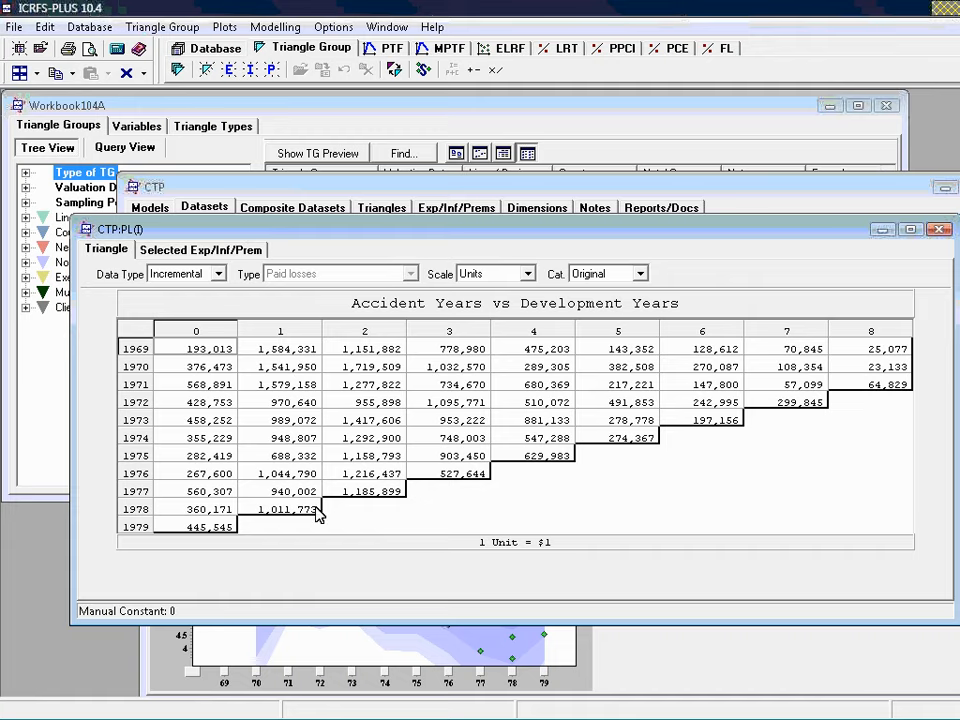
Review the exposures, premiums and inflation selected for the PL(I) dataset, keeping the dataset list in view, and close the dataset window
click(209, 254)
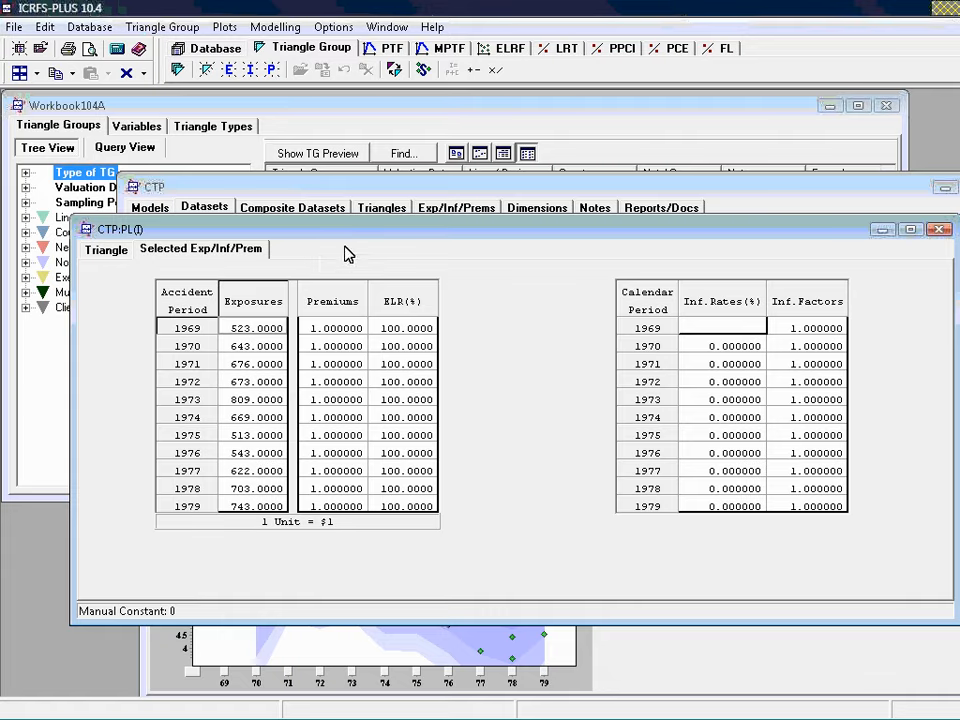
drag(350, 238, 342, 295)
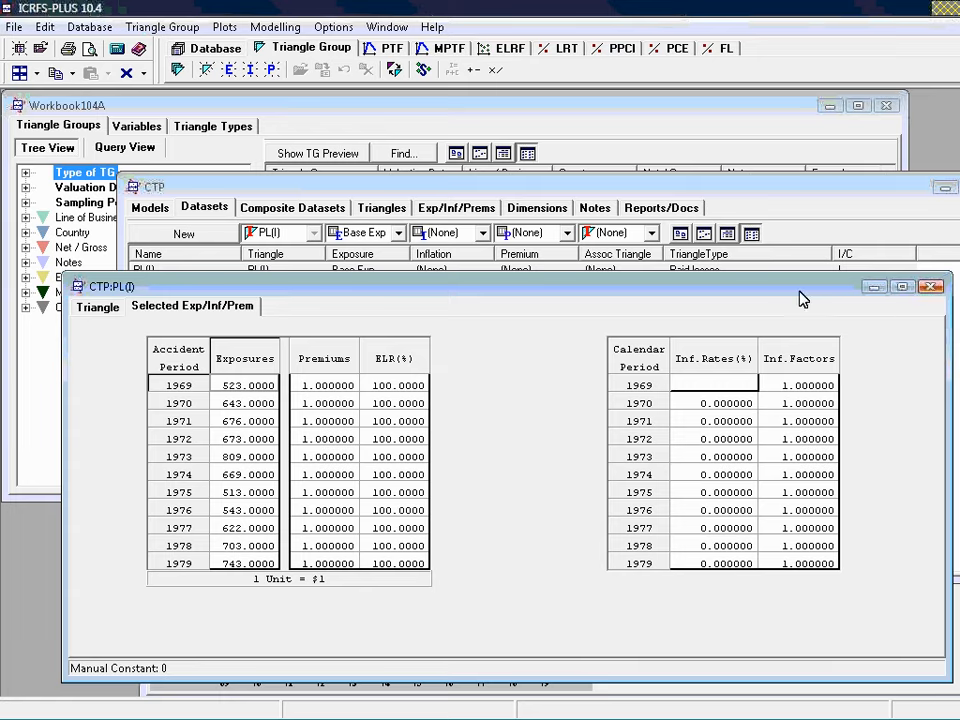
drag(763, 289, 768, 331)
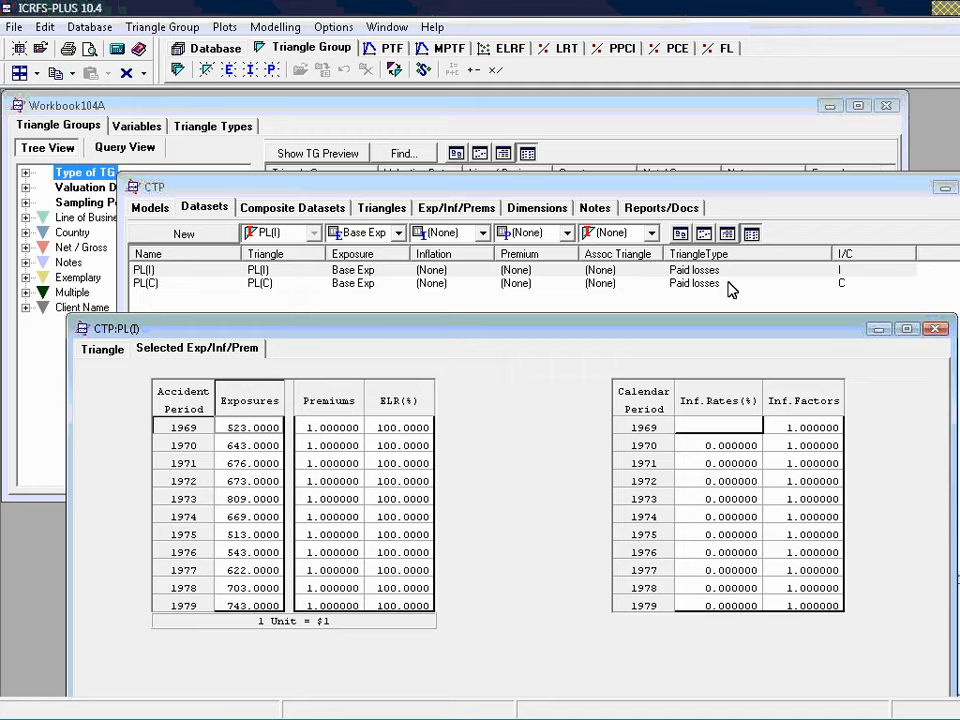
click(937, 330)
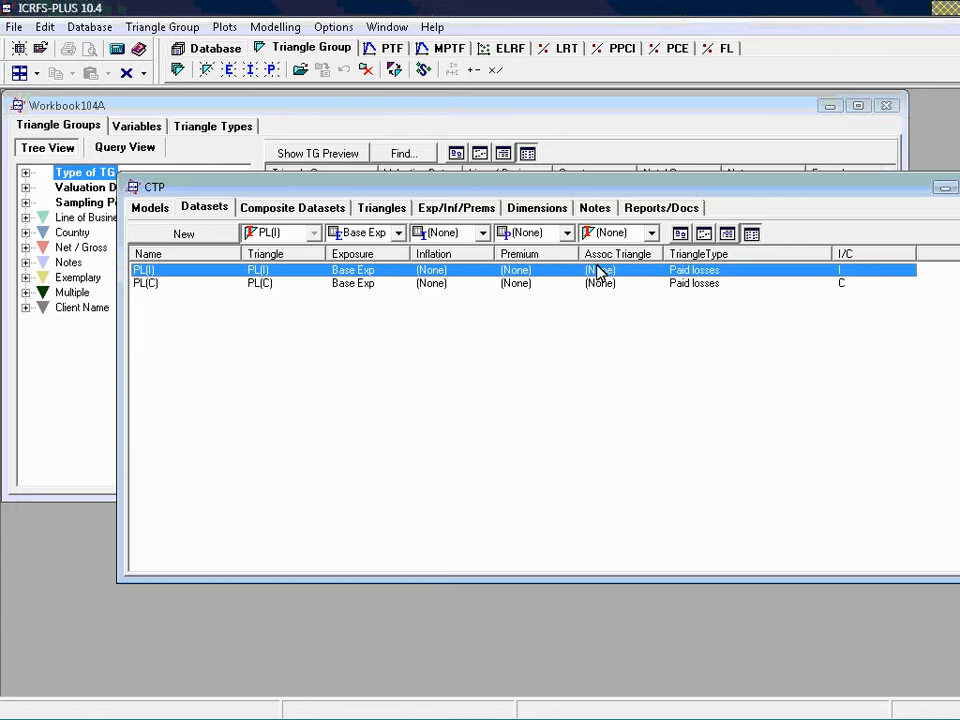
Start a PTF model for PL(I) and tile its model displays beside the weighted residual plot, with the other windows minimized
click(145, 210)
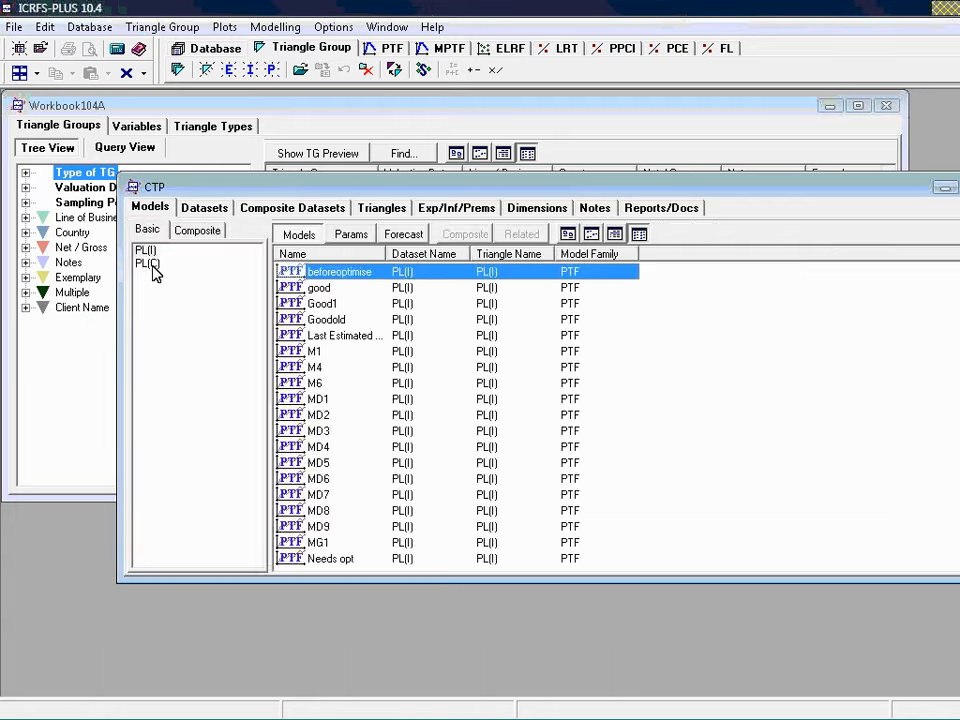
click(388, 54)
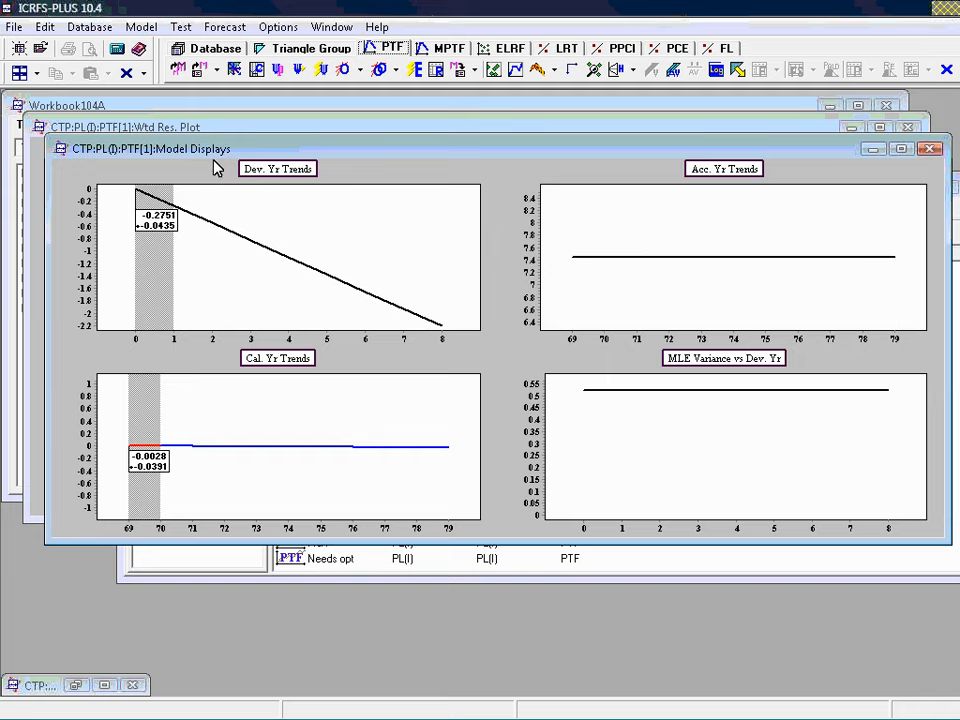
click(40, 80)
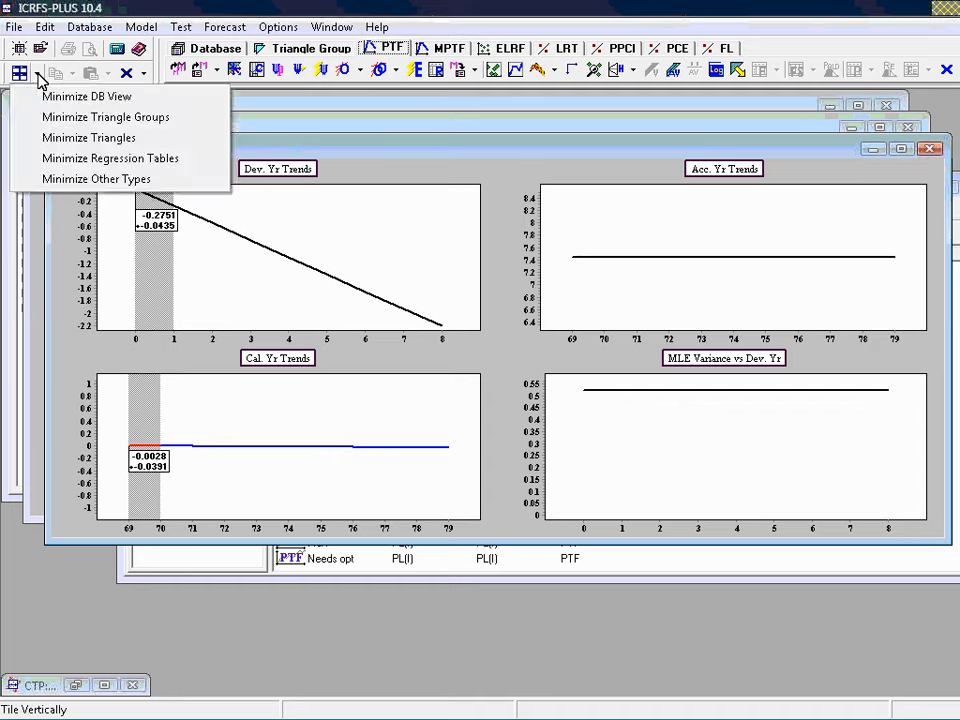
click(57, 168)
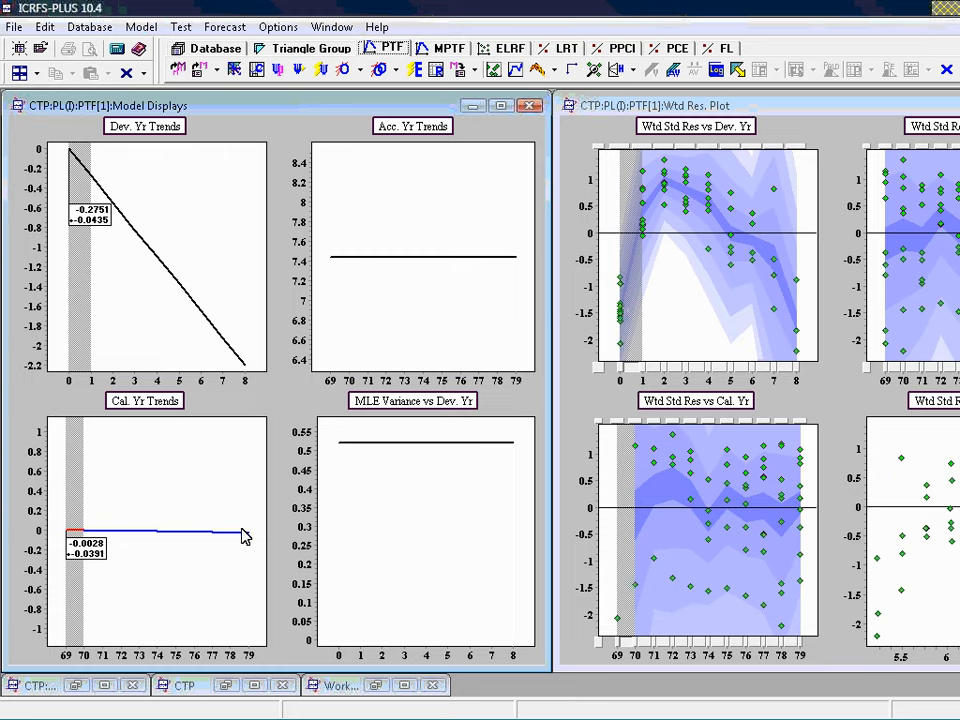
Mark the residual for accident year 1972, development year 7 as an outlier and re-estimate the model
mouse_move(214, 534)
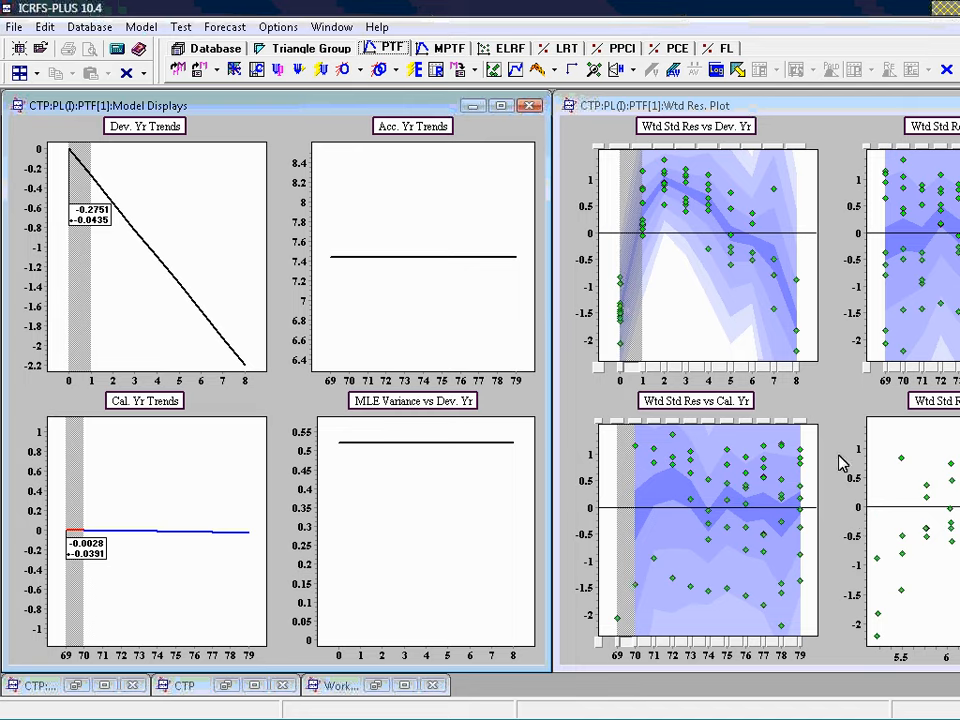
click(776, 196)
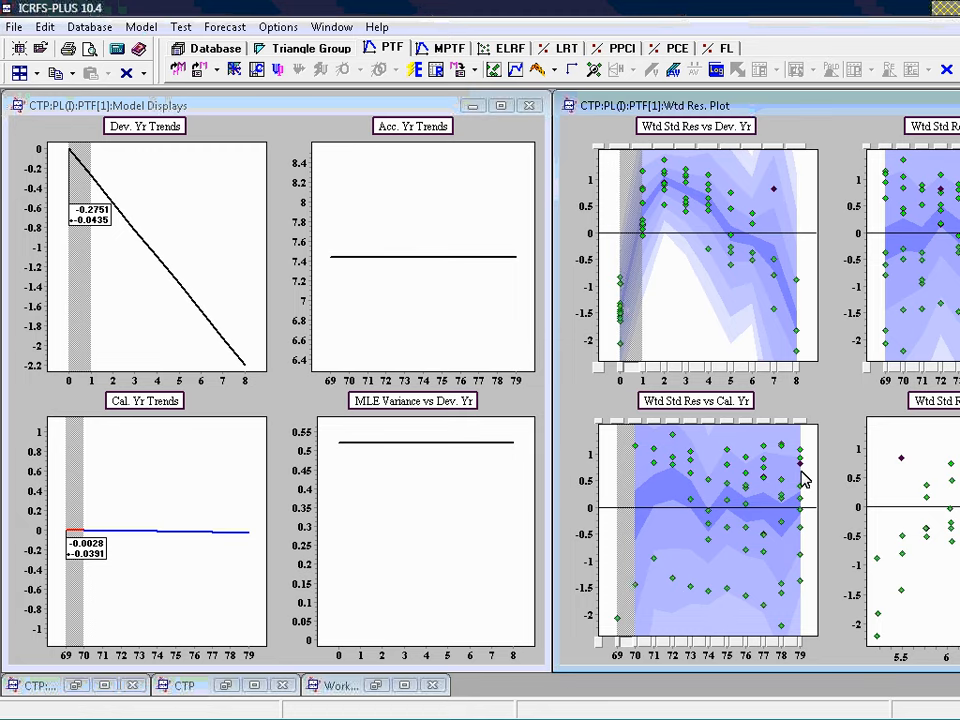
click(778, 195)
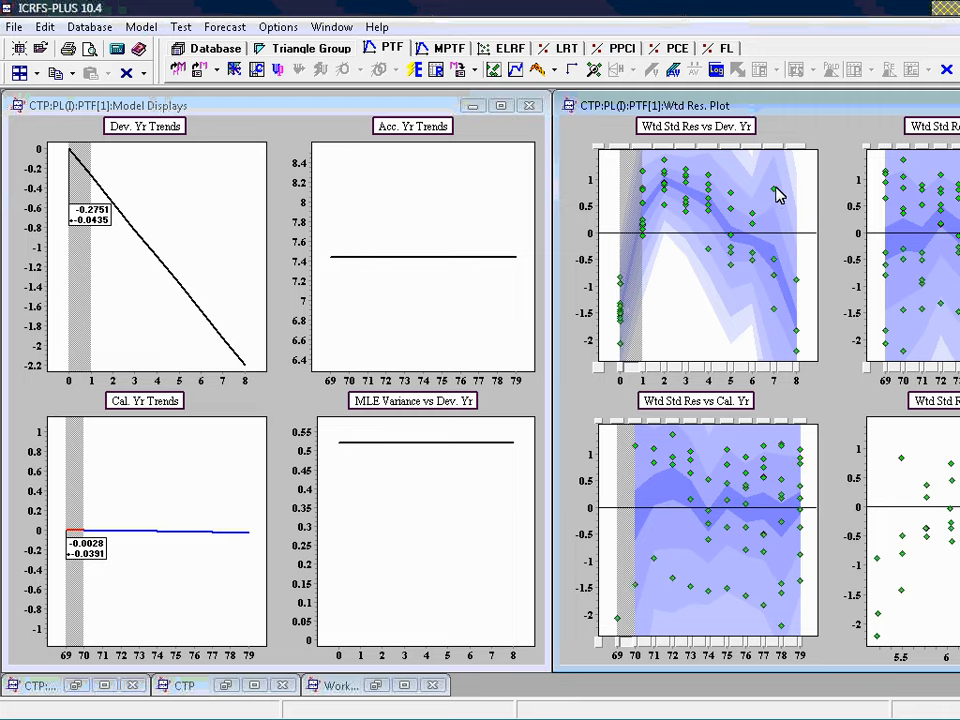
click(776, 193)
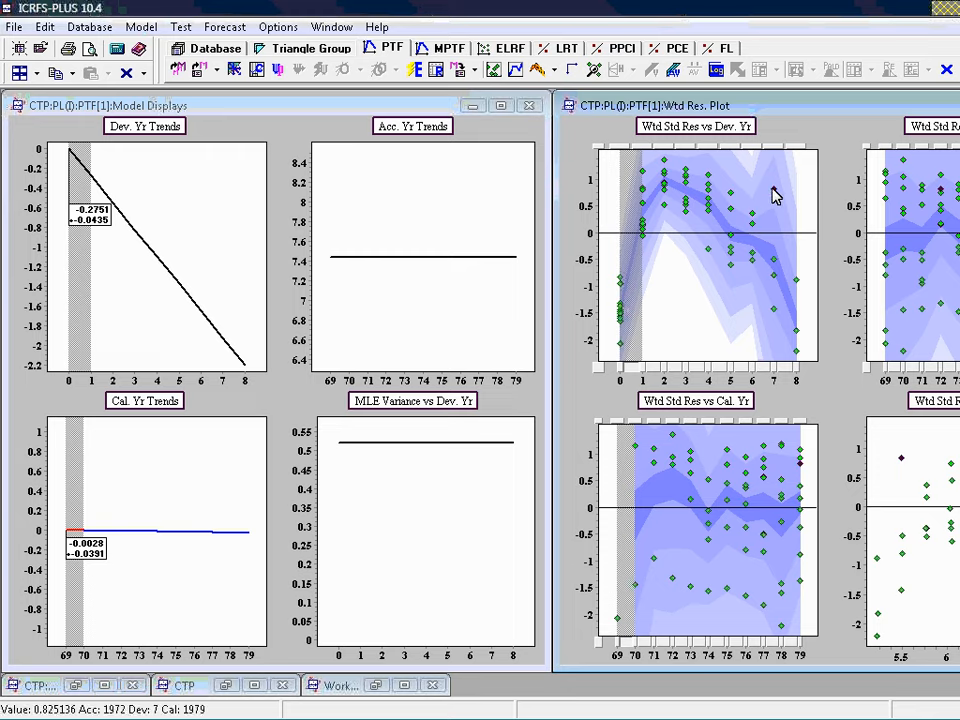
click(432, 69)
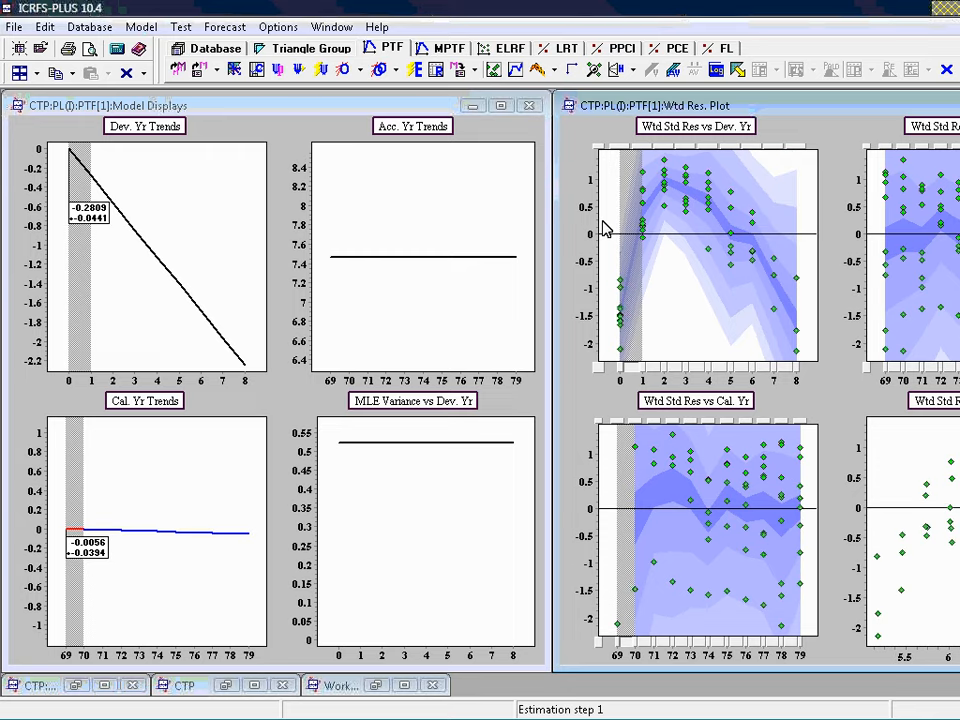
Undelete the outlier in the weighted residual plot and clear the point marks
right_click(799, 177)
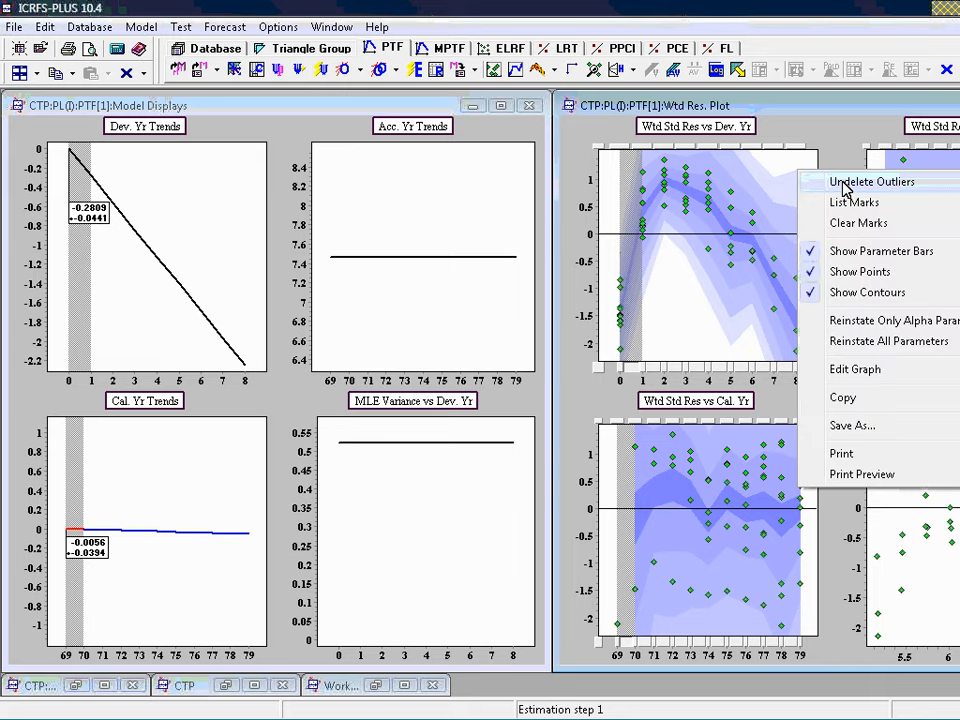
click(845, 183)
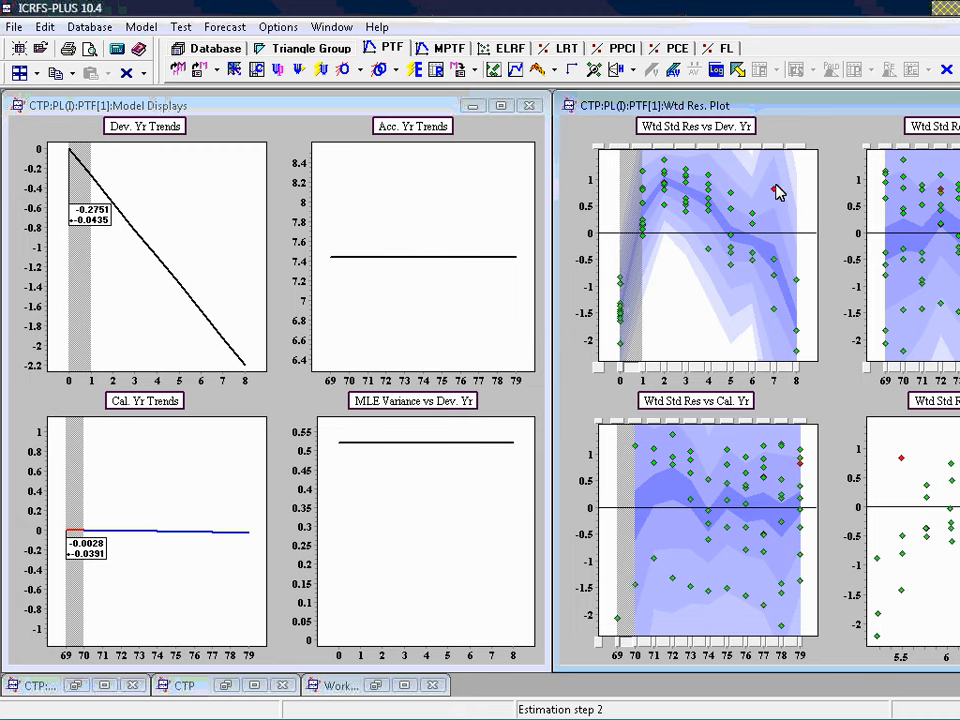
click(776, 195)
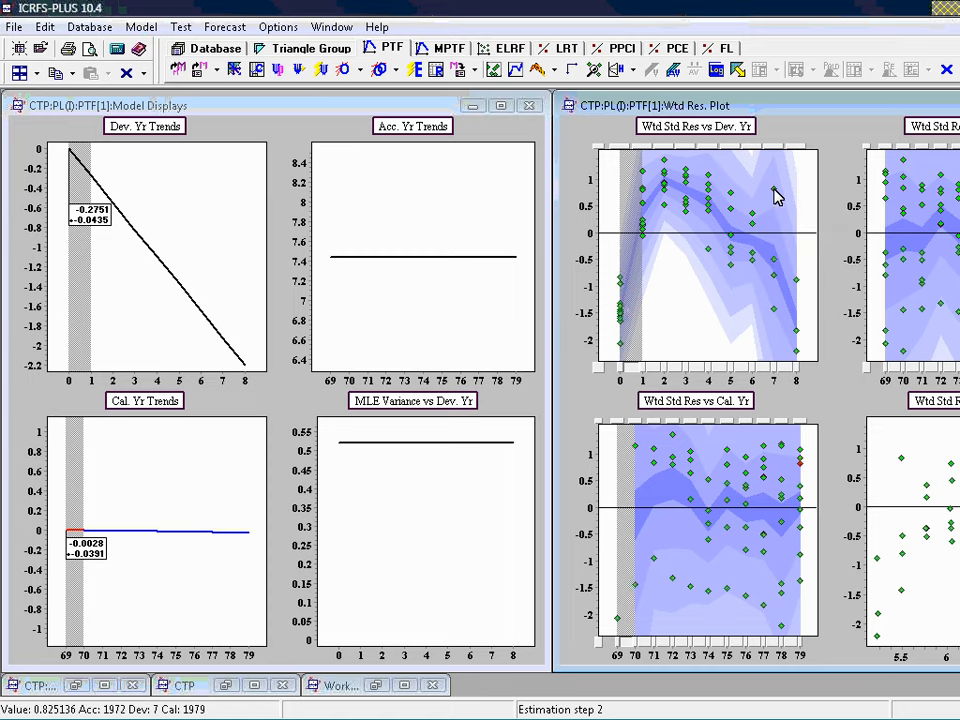
right_click(803, 172)
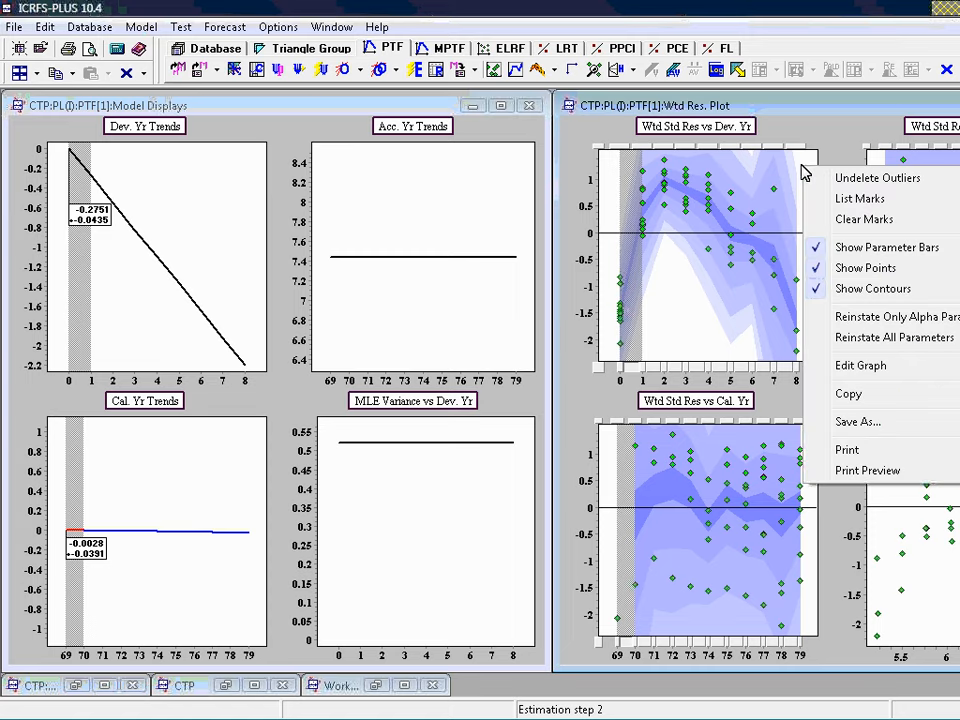
click(860, 221)
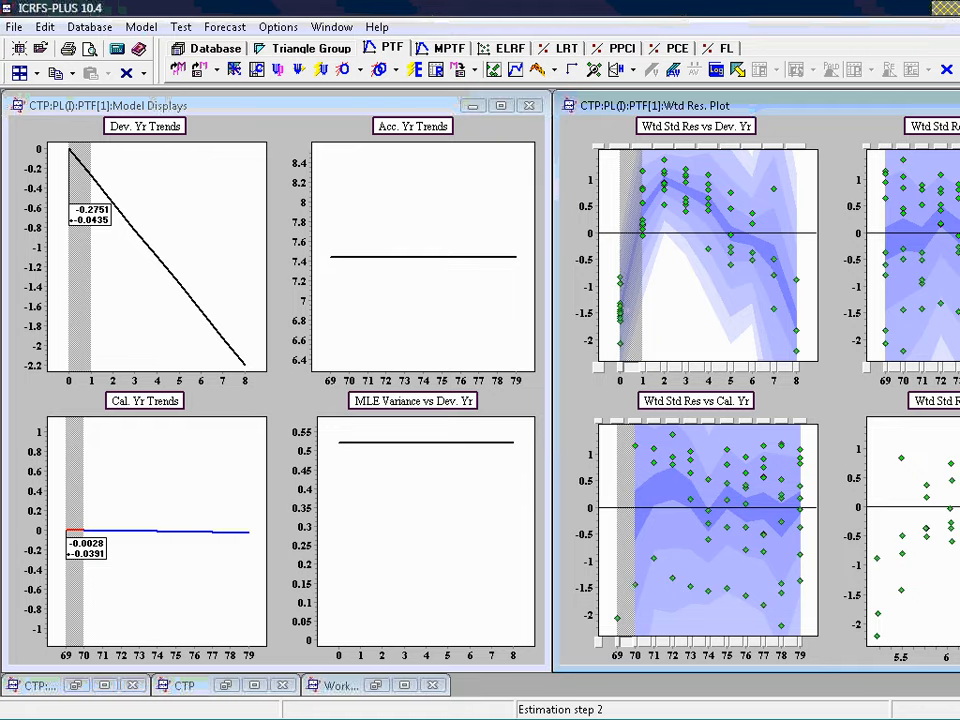
Add development-year trend parameters for periods 1–2, 2–3, 3–4 and 4–5 in the enlarged development-year residual plot and estimate the model
key(ctrl+F10)
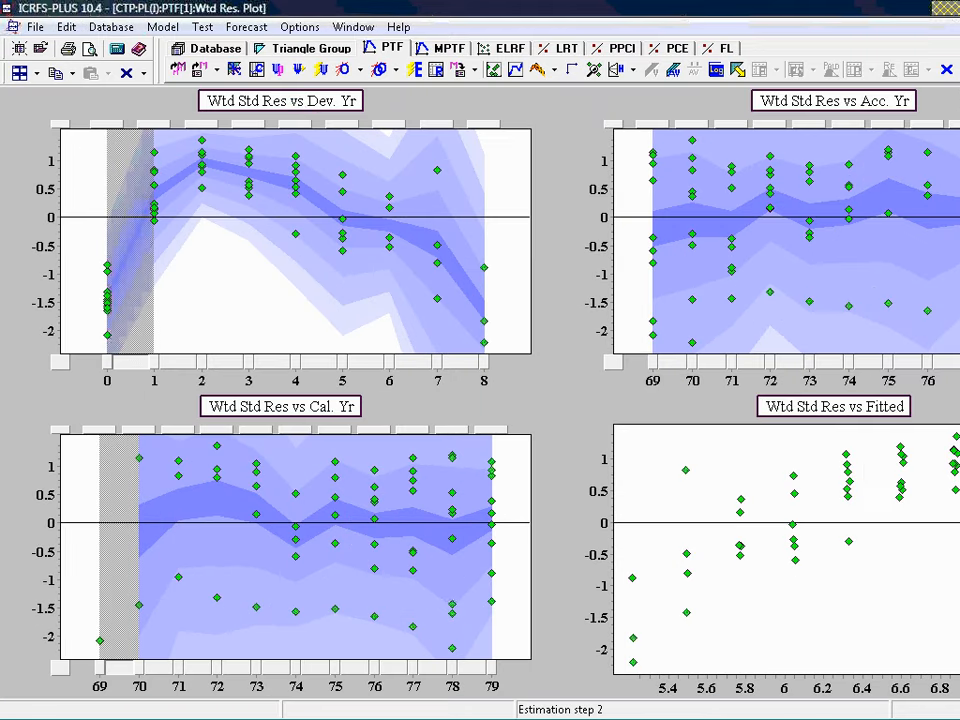
double_click(302, 110)
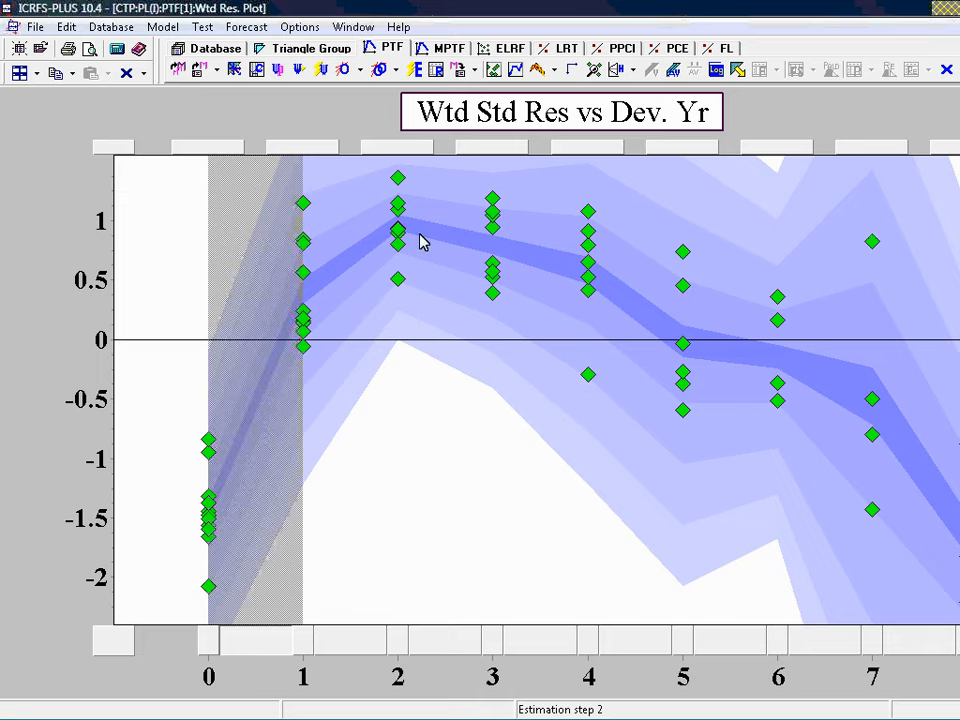
click(446, 650)
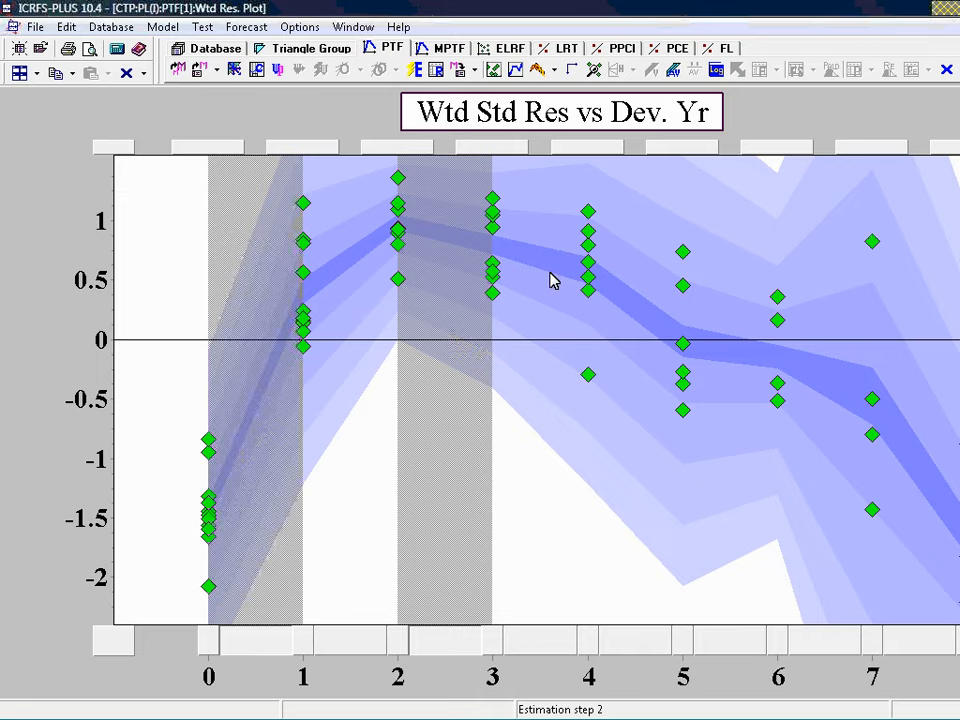
click(546, 650)
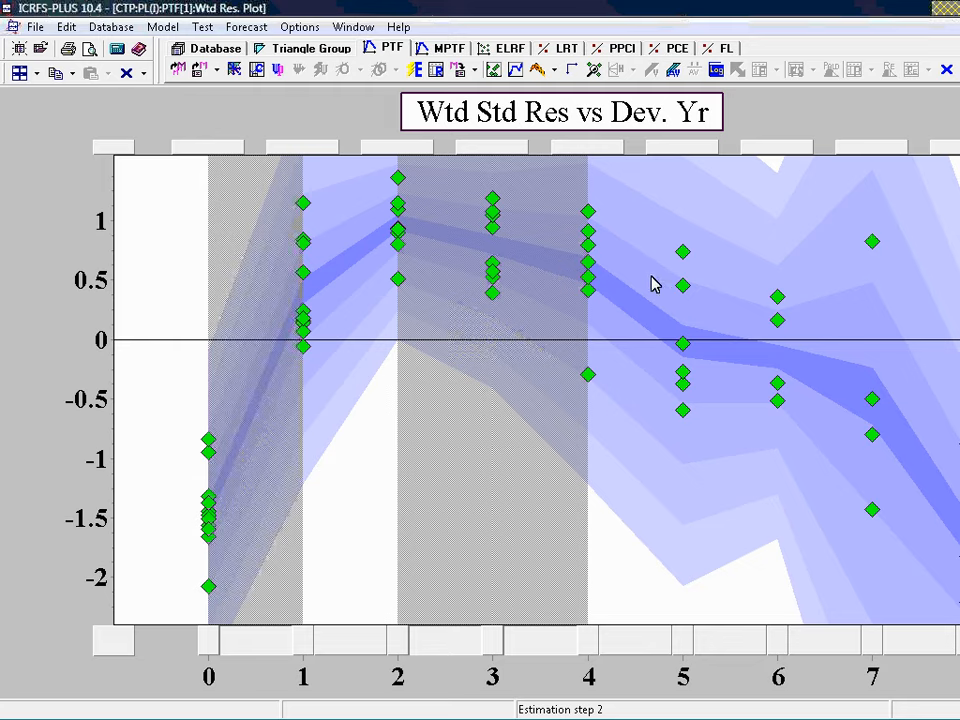
click(631, 649)
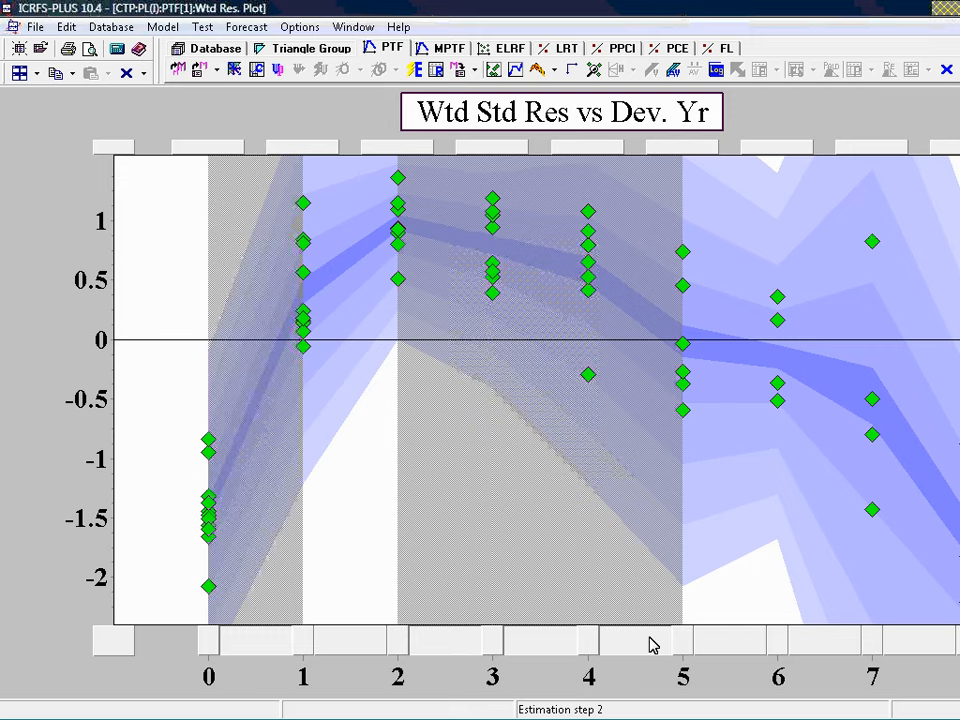
click(414, 70)
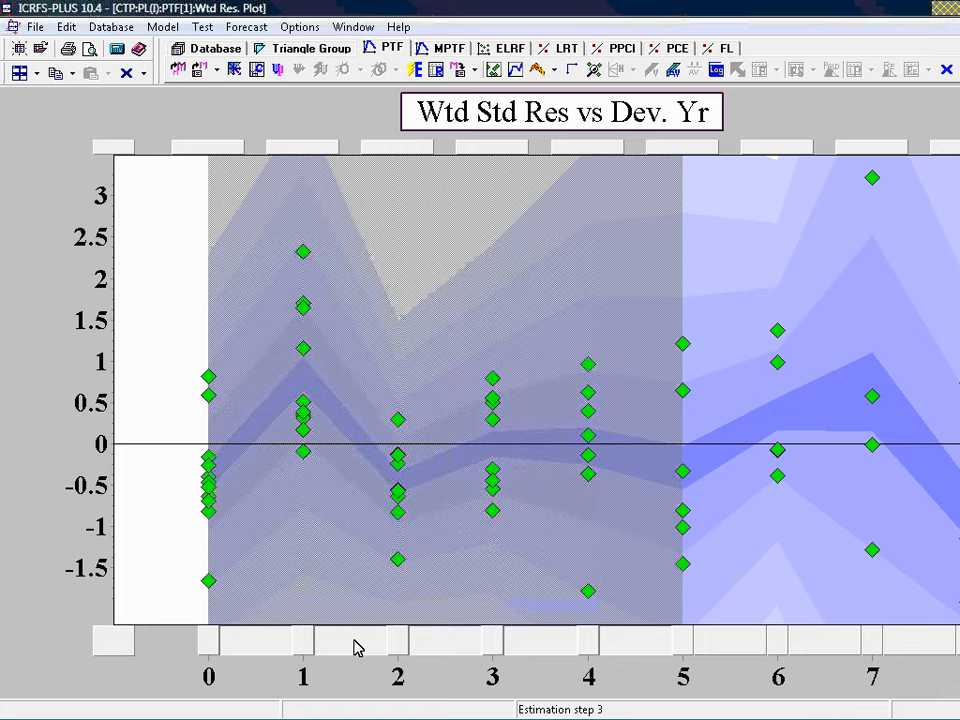
click(417, 69)
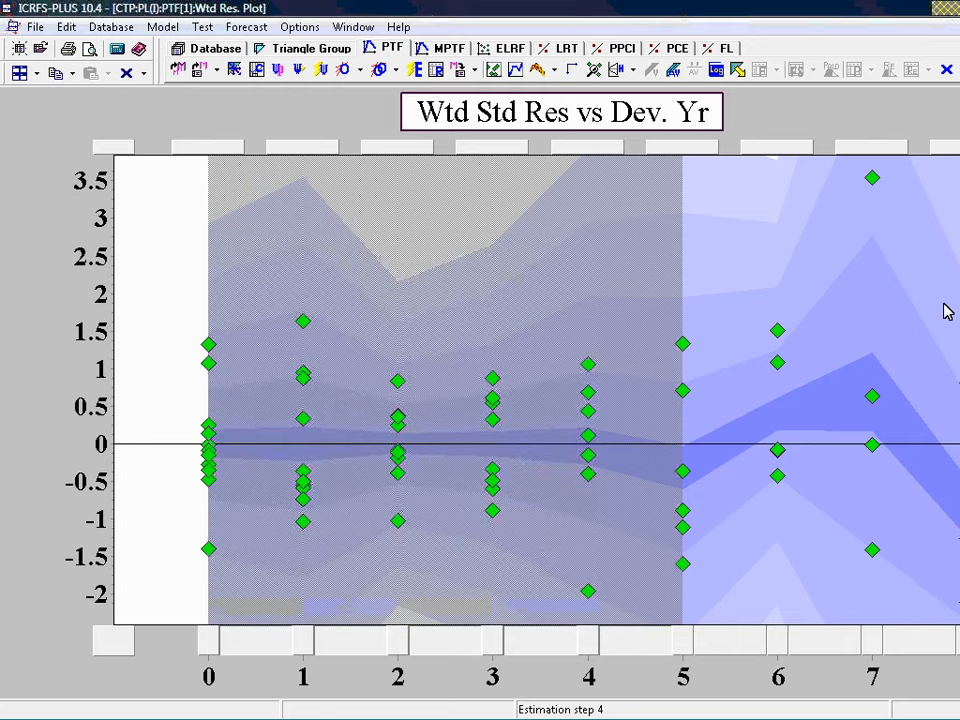
Mark accident year 1972, development year 7 as an outlier in the diagnostic box plot, re-estimate the model and review the diagnostic plots
mouse_move(873, 182)
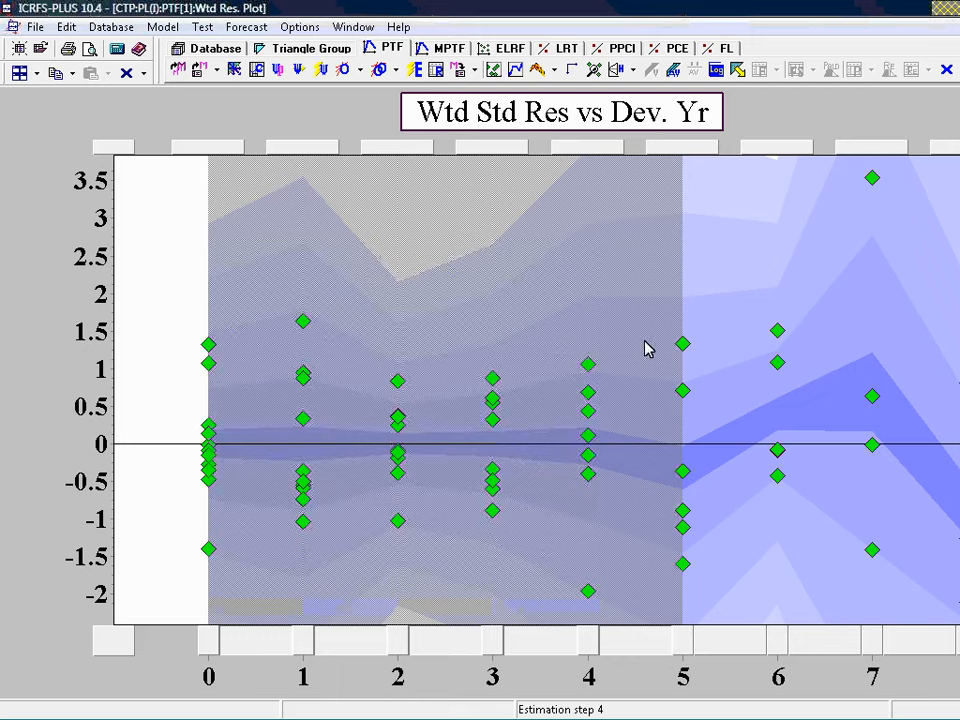
click(594, 71)
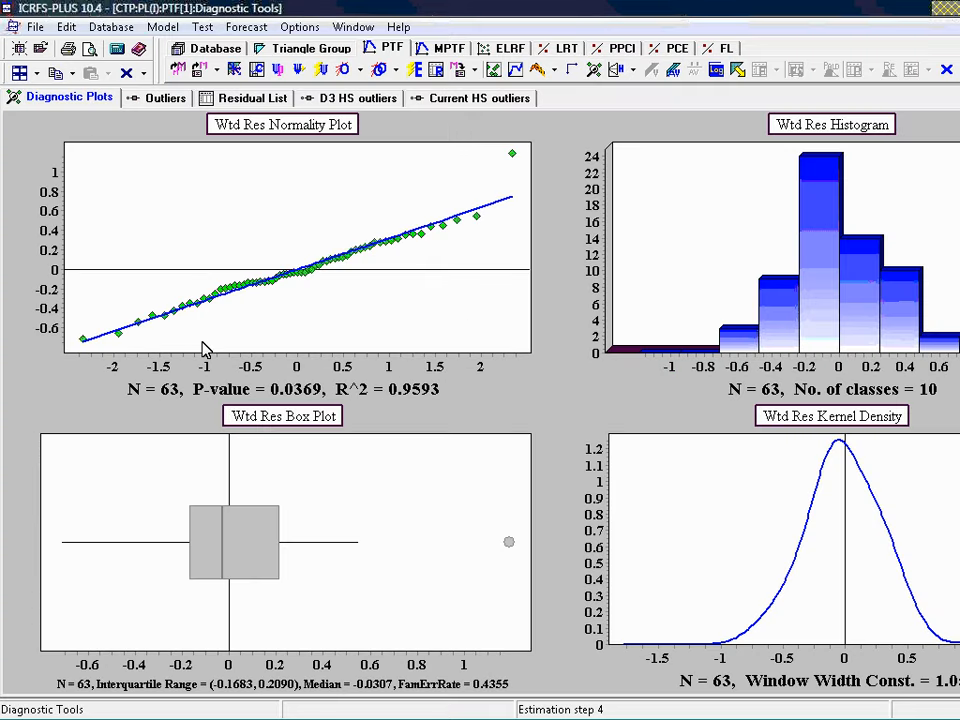
mouse_move(514, 160)
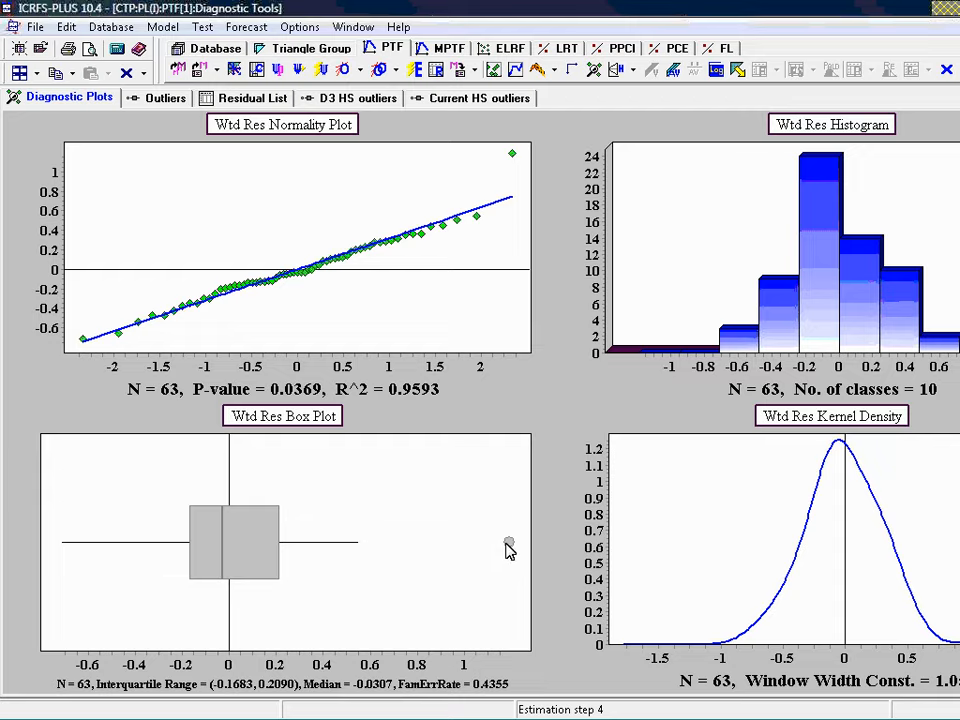
click(160, 100)
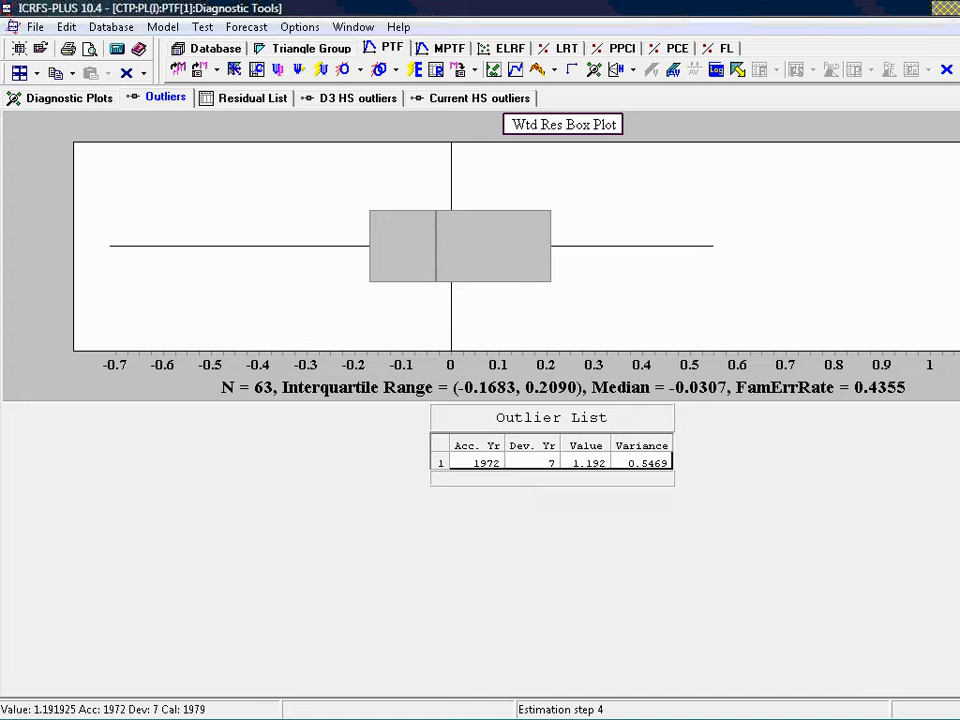
click(959, 246)
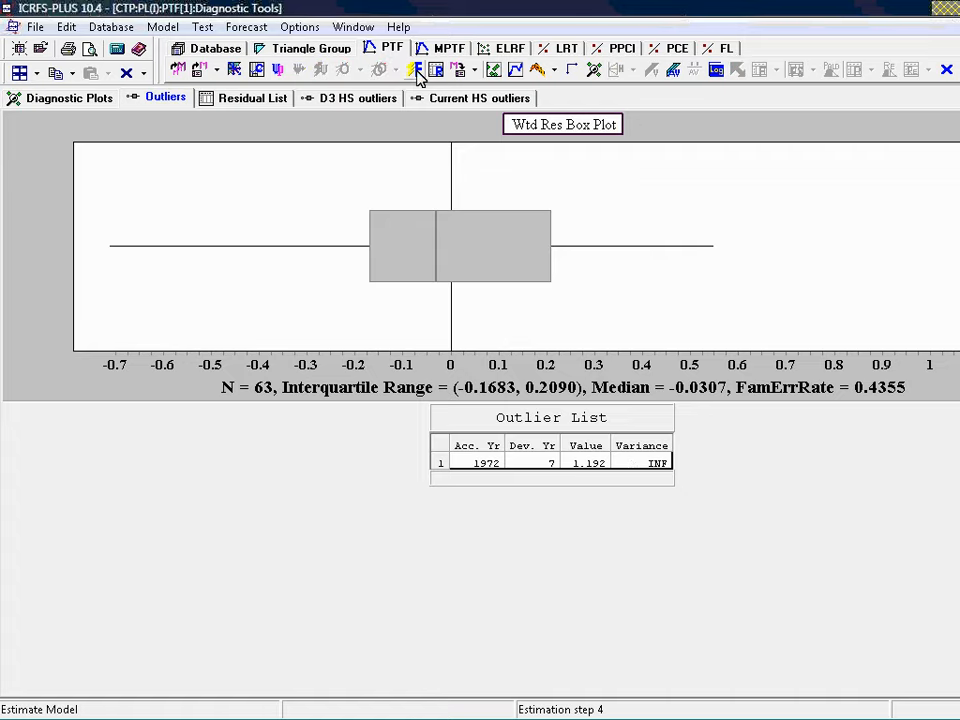
click(414, 69)
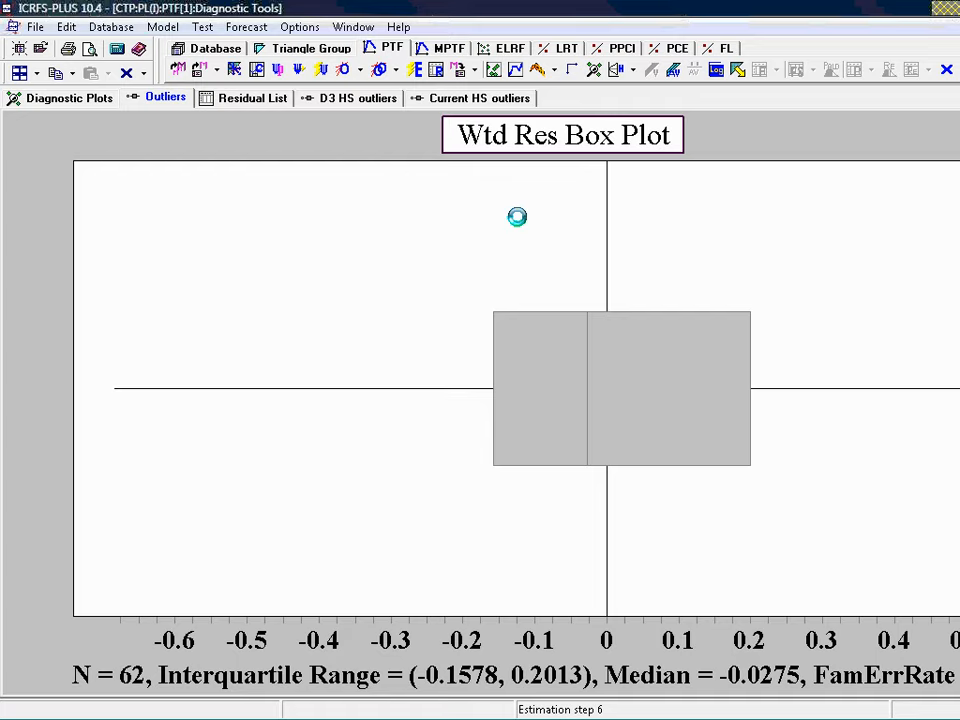
click(47, 104)
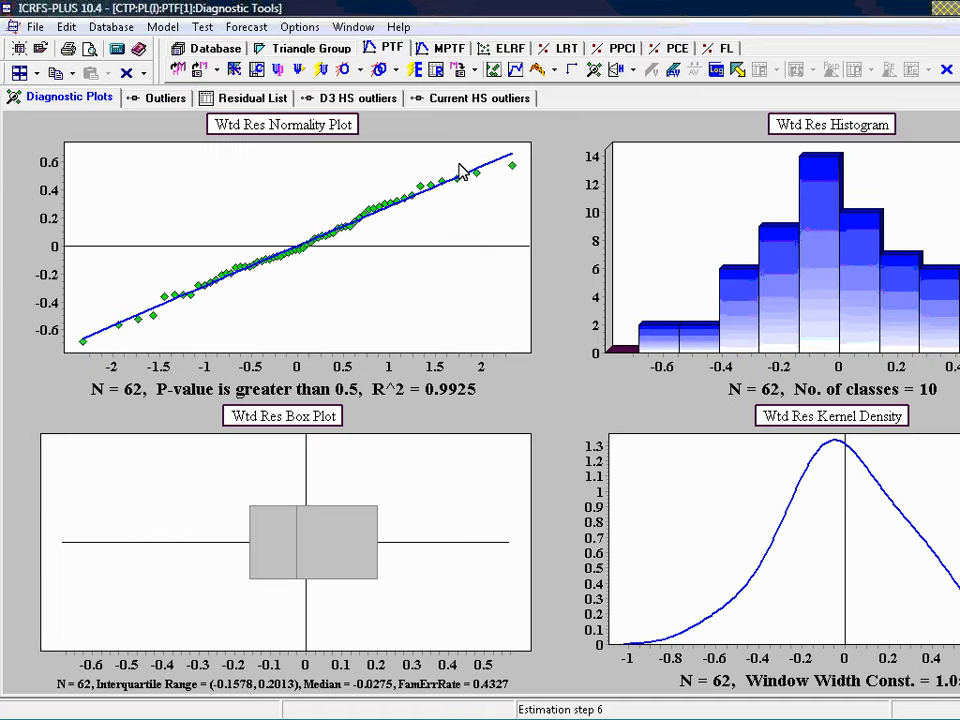
Add accident-year level changes at 72–73 and 74–75 in the enlarged accident-year residual plot and re-estimate the model
click(494, 72)
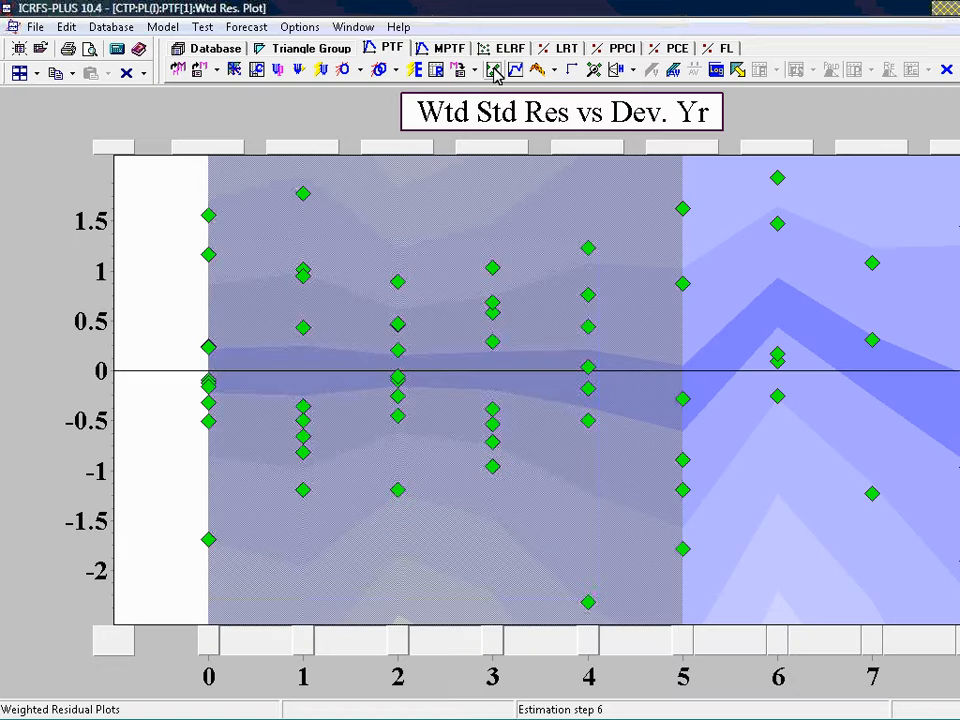
double_click(563, 112)
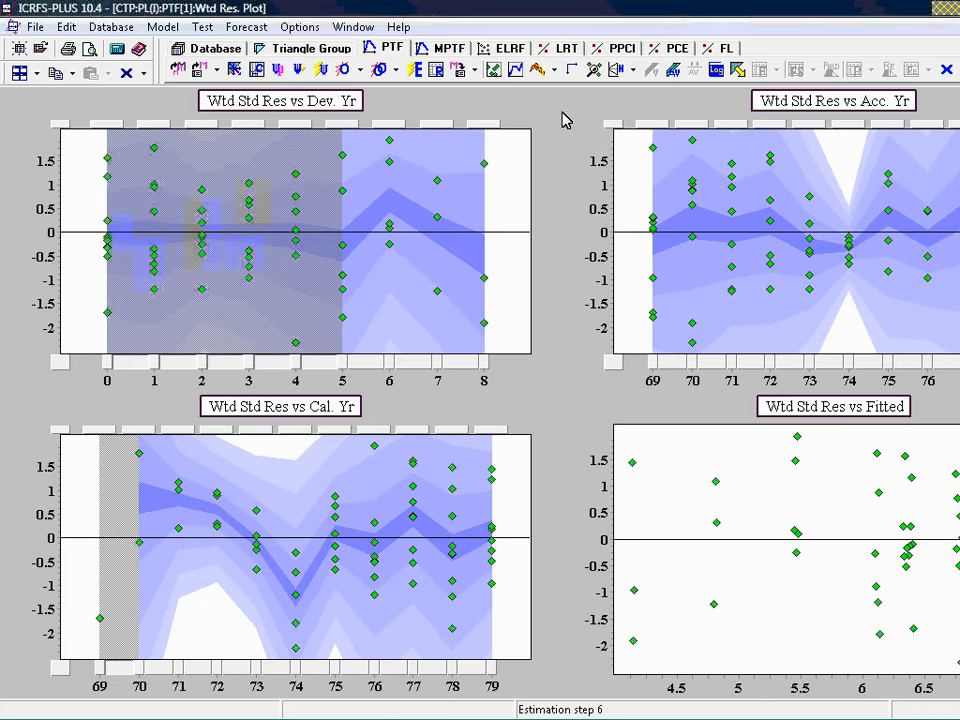
double_click(846, 110)
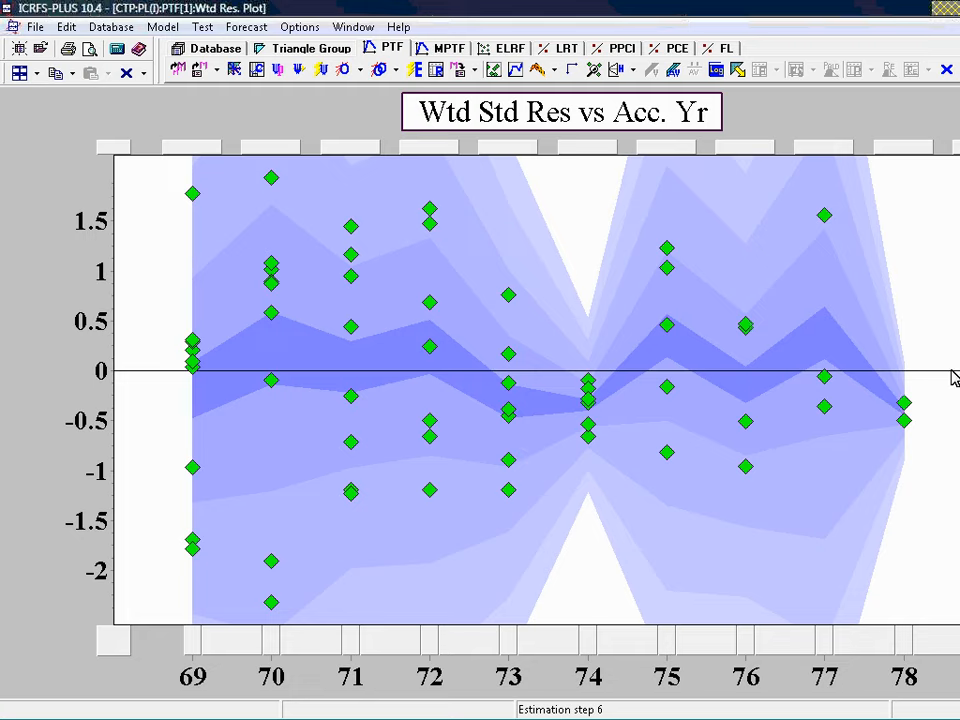
click(476, 645)
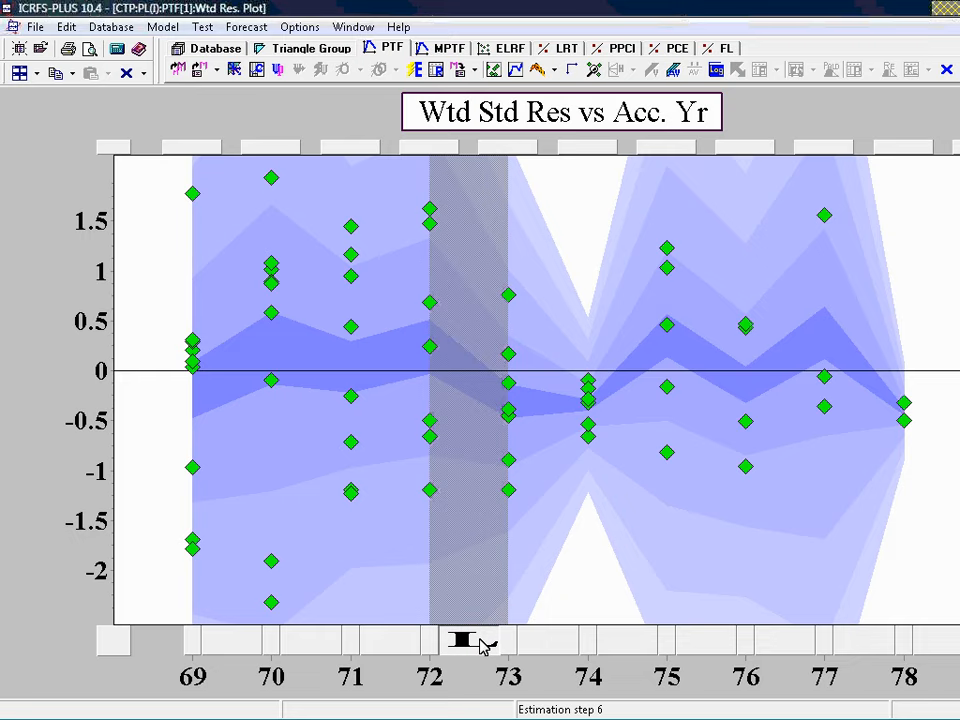
click(632, 648)
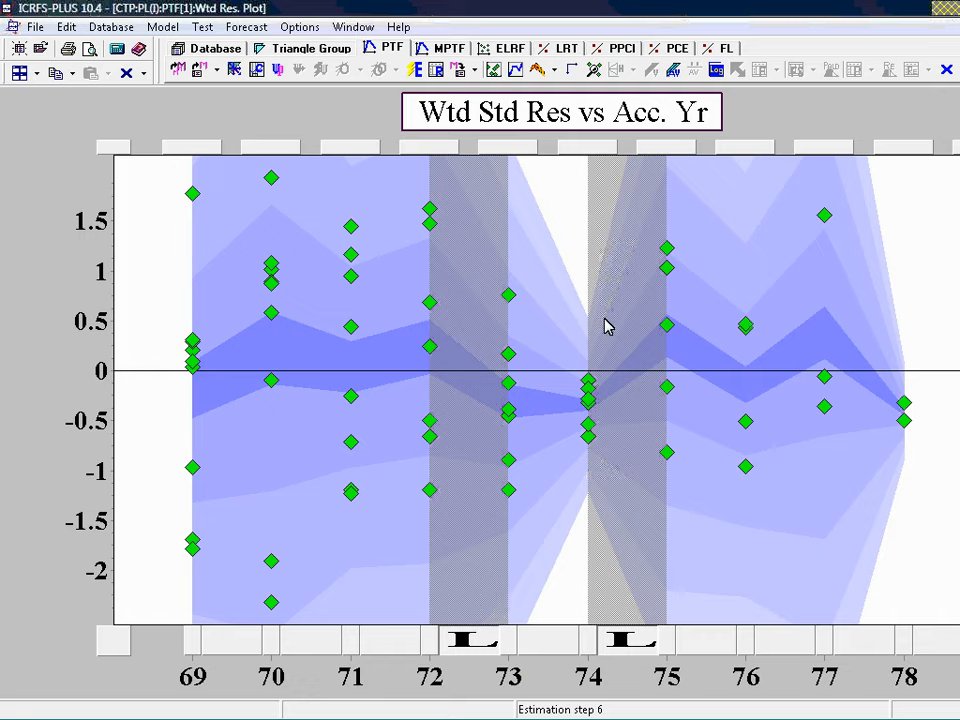
click(411, 69)
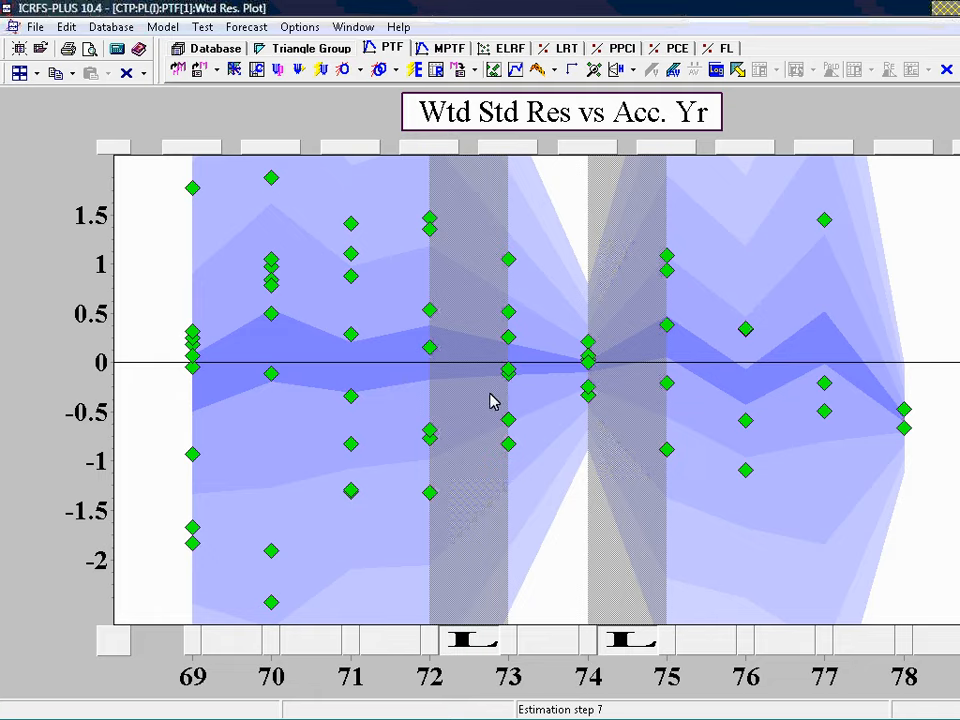
Add calendar-year trend parameters for 72–73, 74–75 and 75–76 in the enlarged calendar-year residual plot and re-estimate the model
double_click(570, 120)
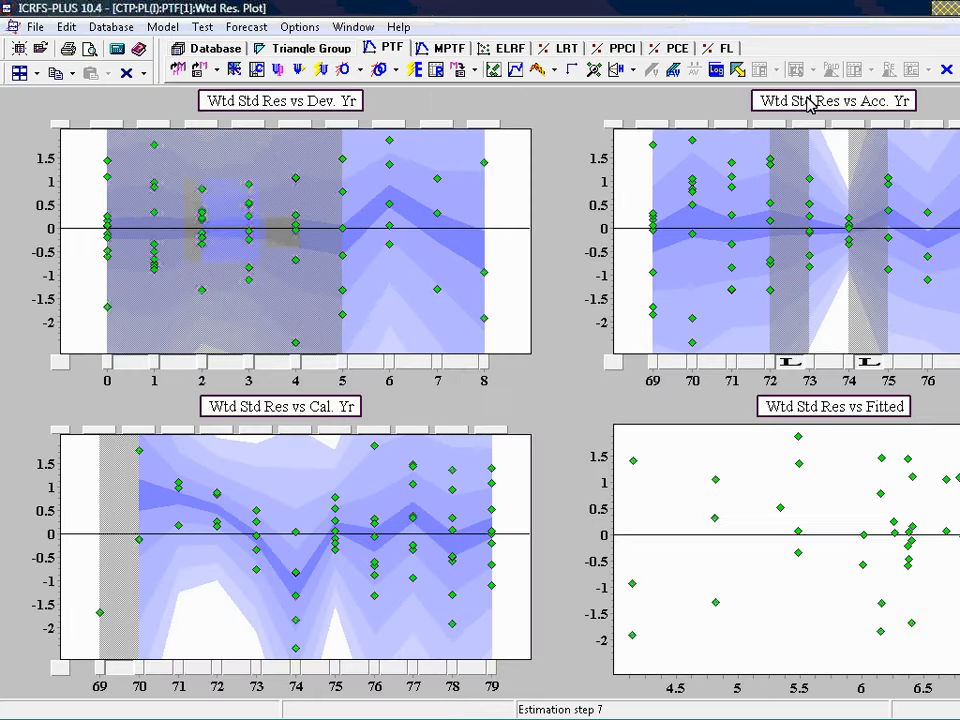
double_click(340, 410)
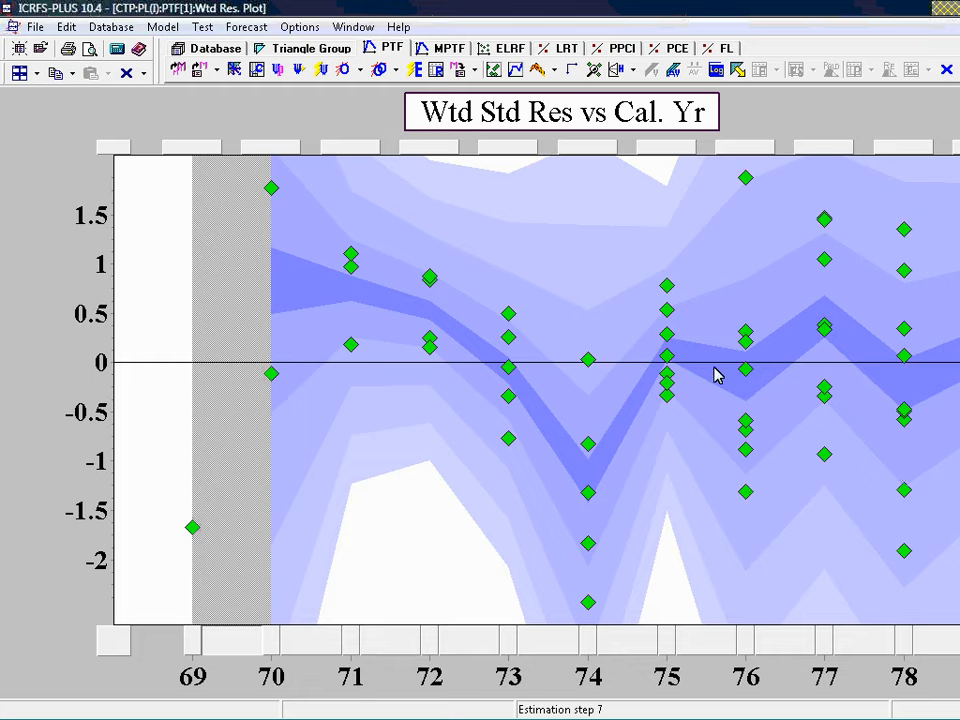
click(467, 652)
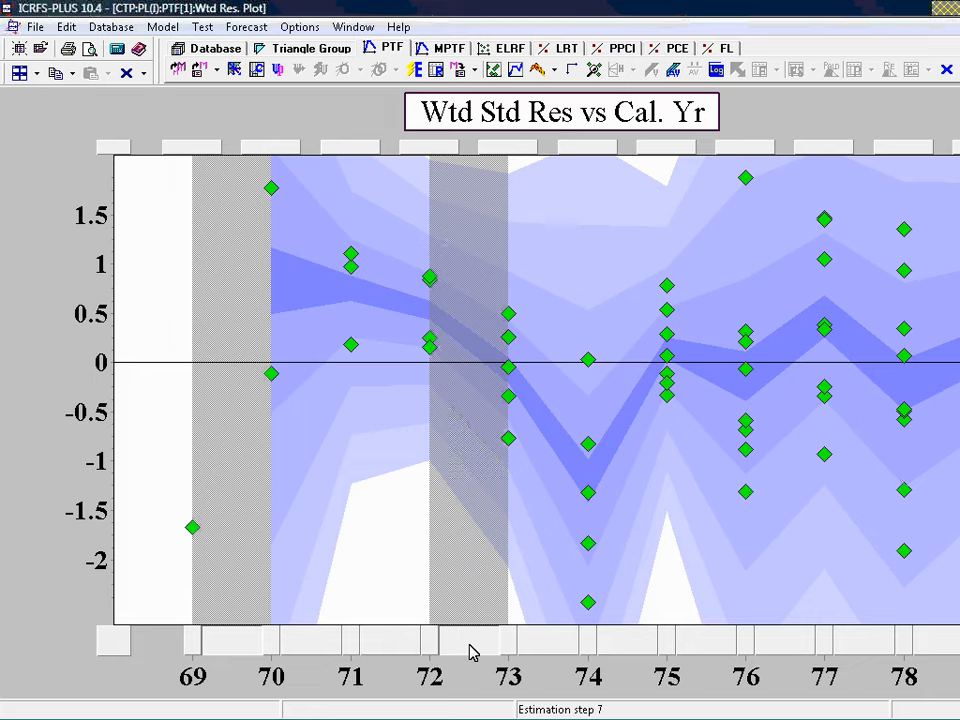
click(614, 652)
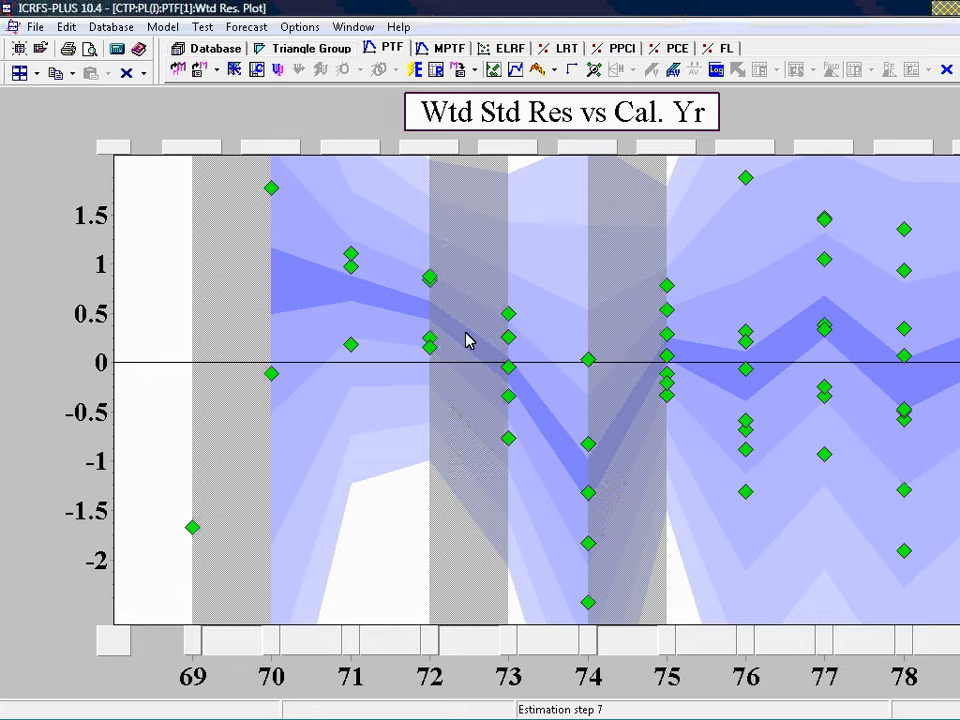
click(716, 650)
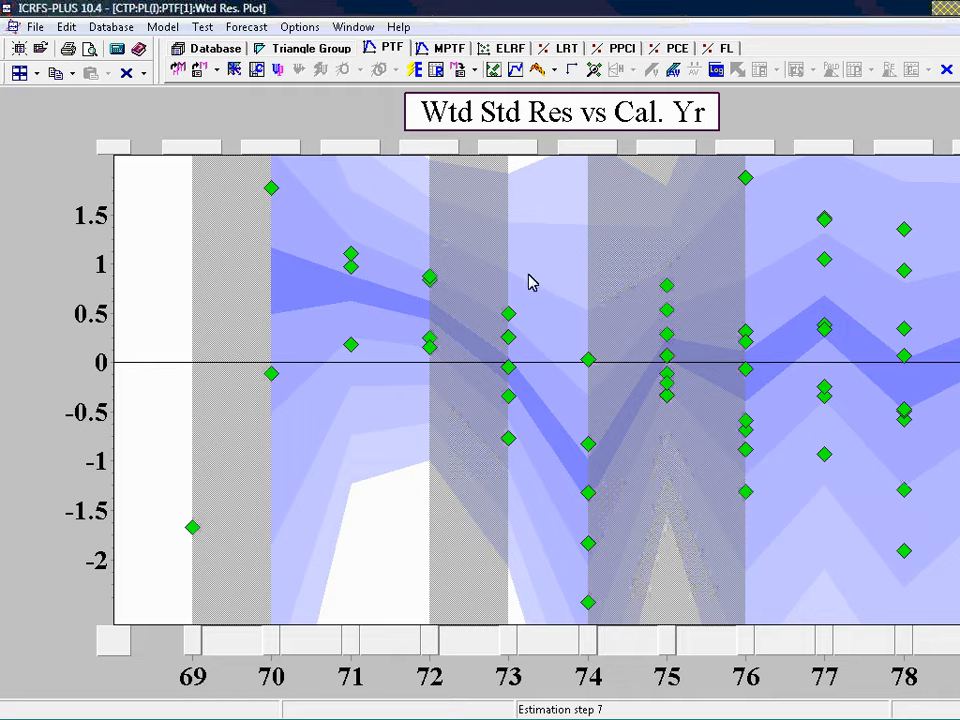
double_click(558, 120)
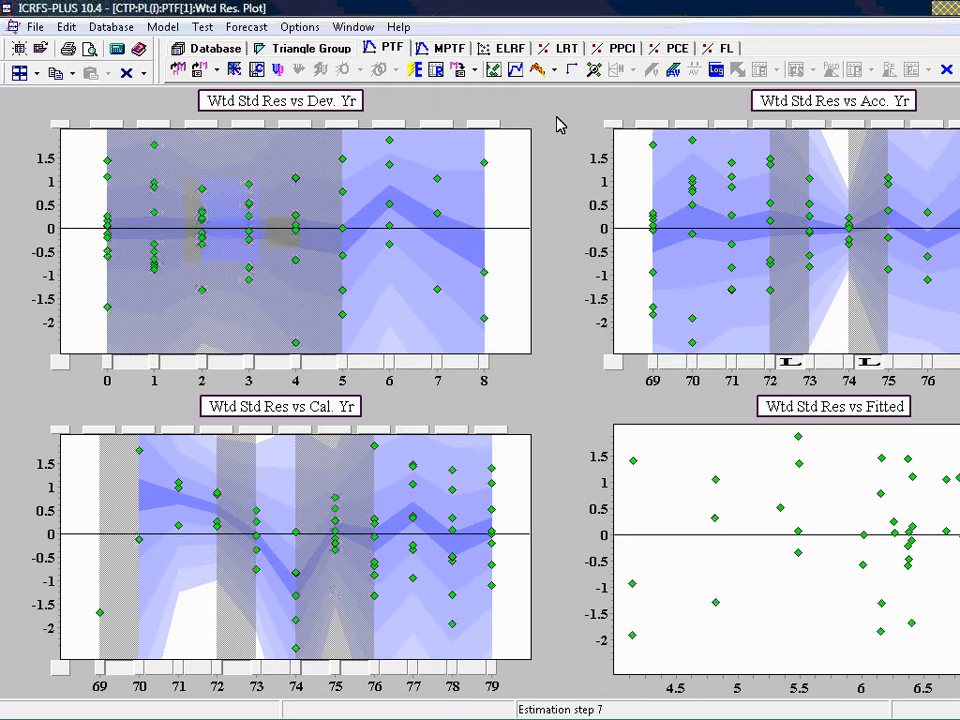
click(415, 71)
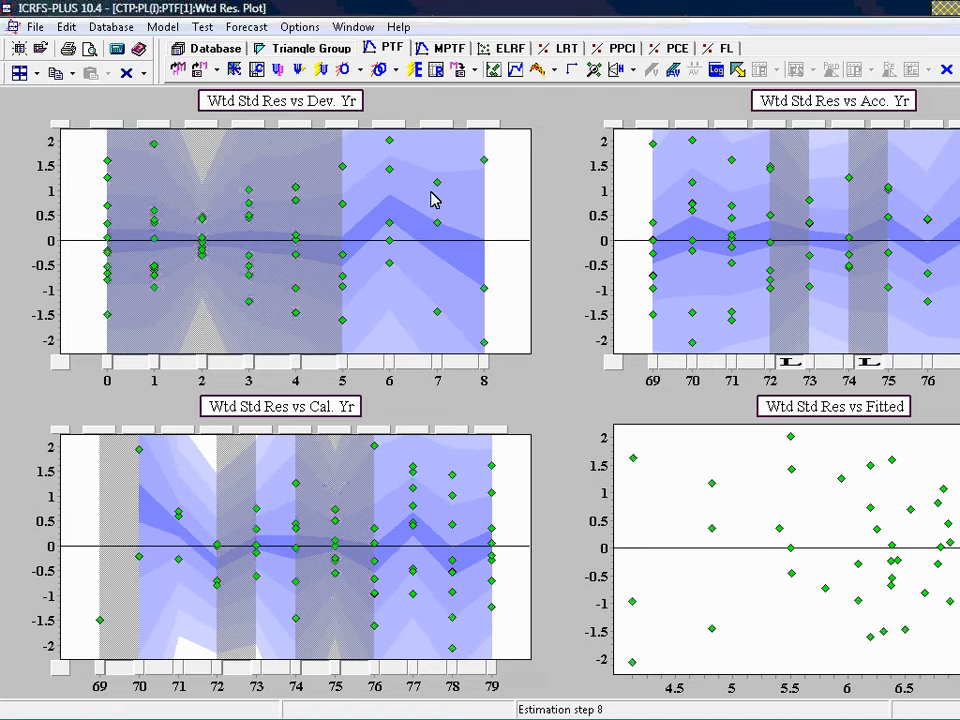
Minimize the regression tables and tile the model displays vertically beside the weighted residual plot
click(515, 72)
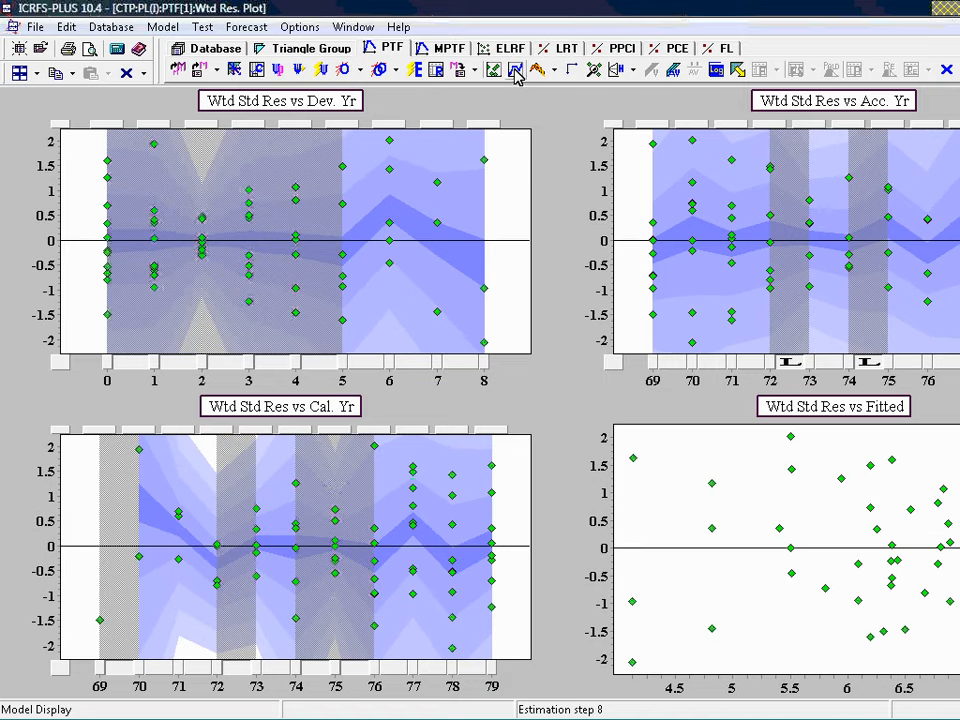
click(36, 73)
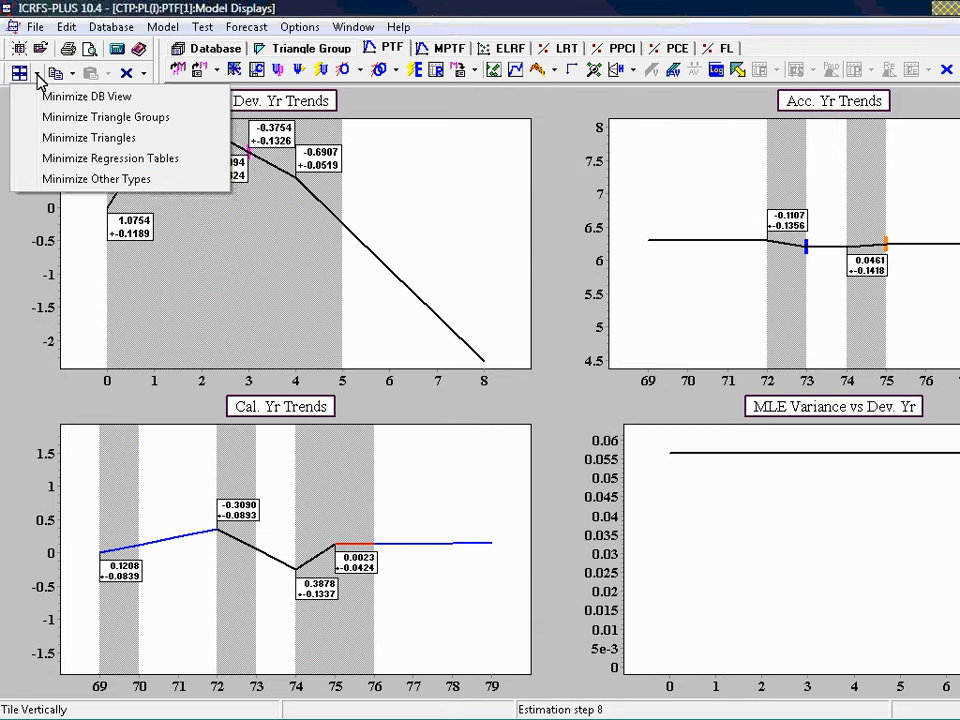
click(65, 165)
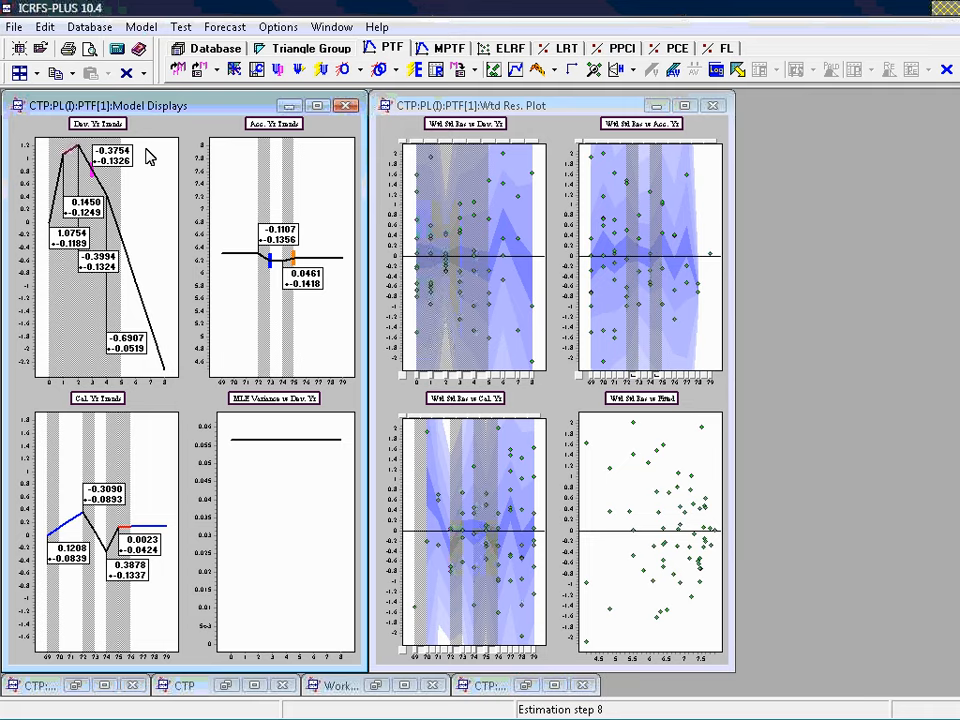
click(20, 75)
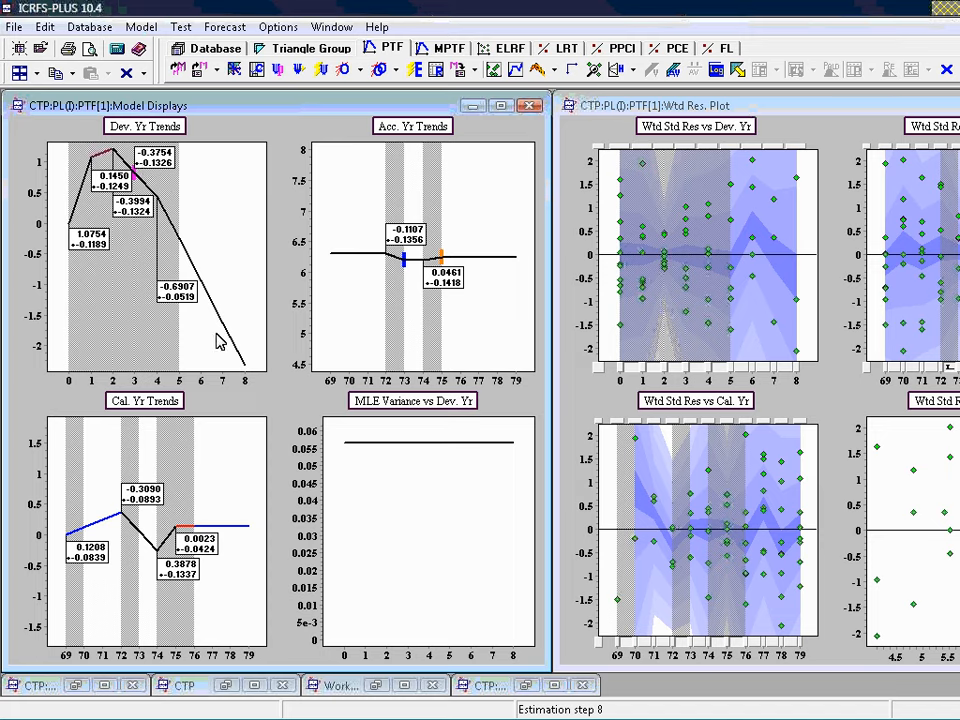
Save the PTF model for dataset PL(I) under the name beforeoptimise, overwriting the existing model
click(459, 71)
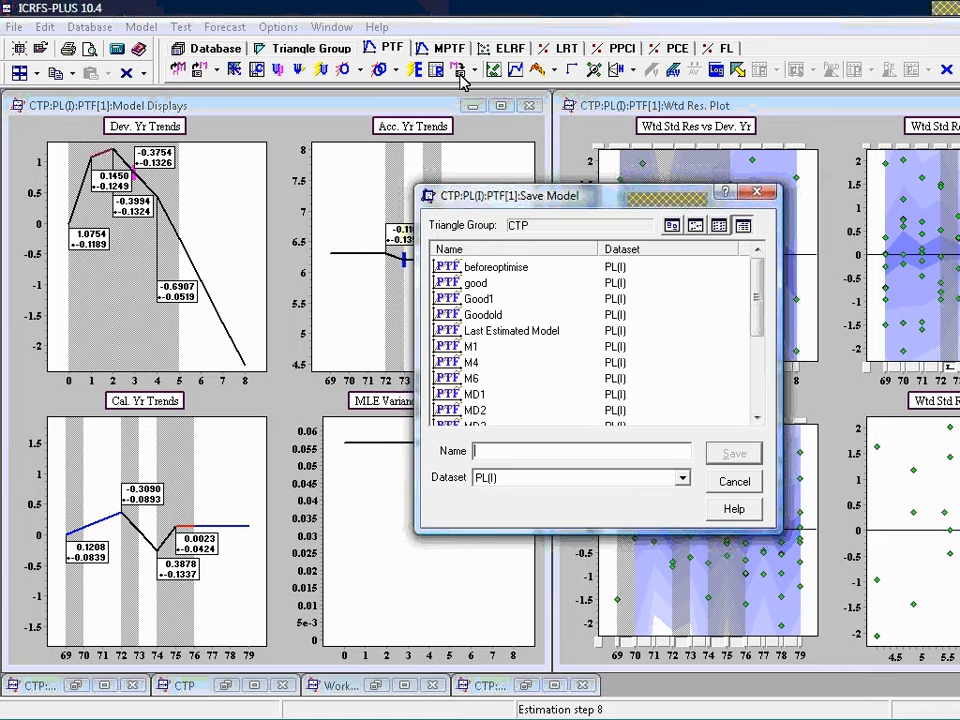
click(503, 280)
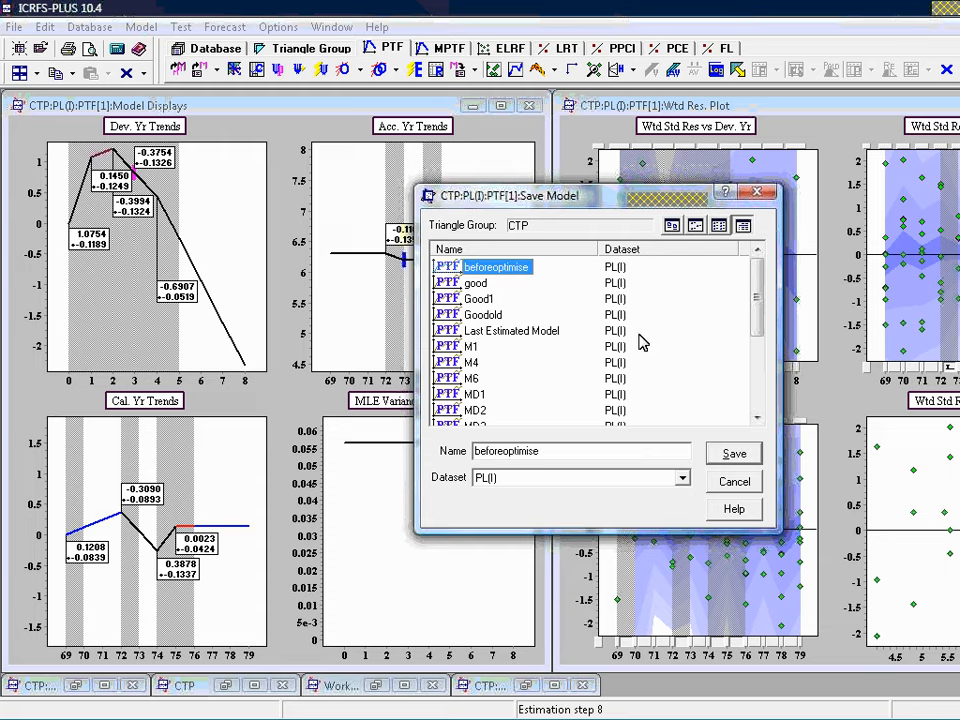
click(738, 456)
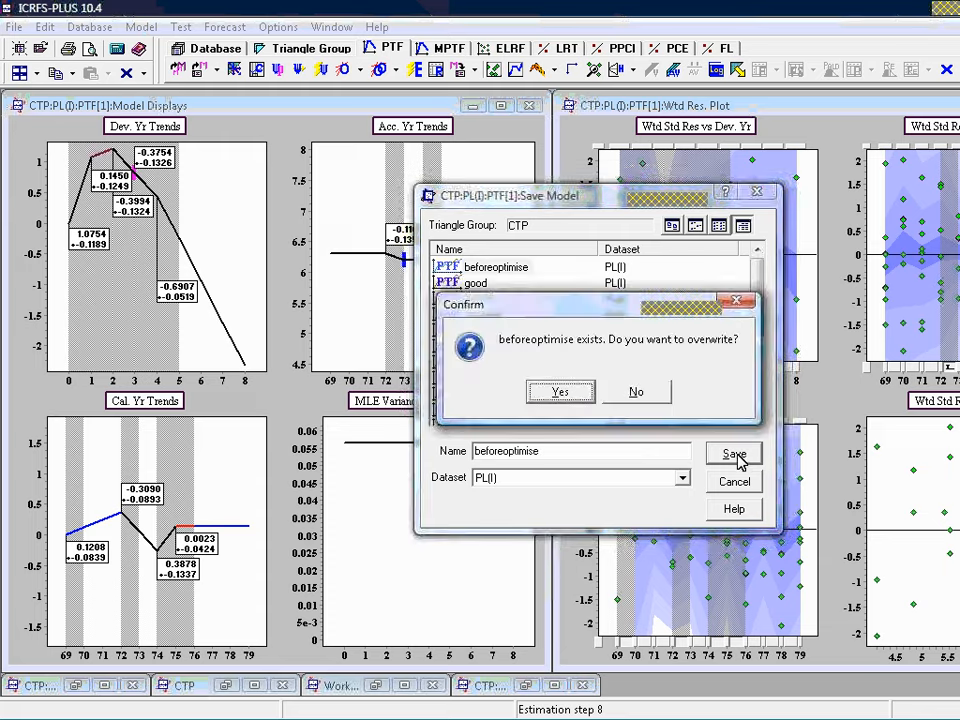
click(561, 392)
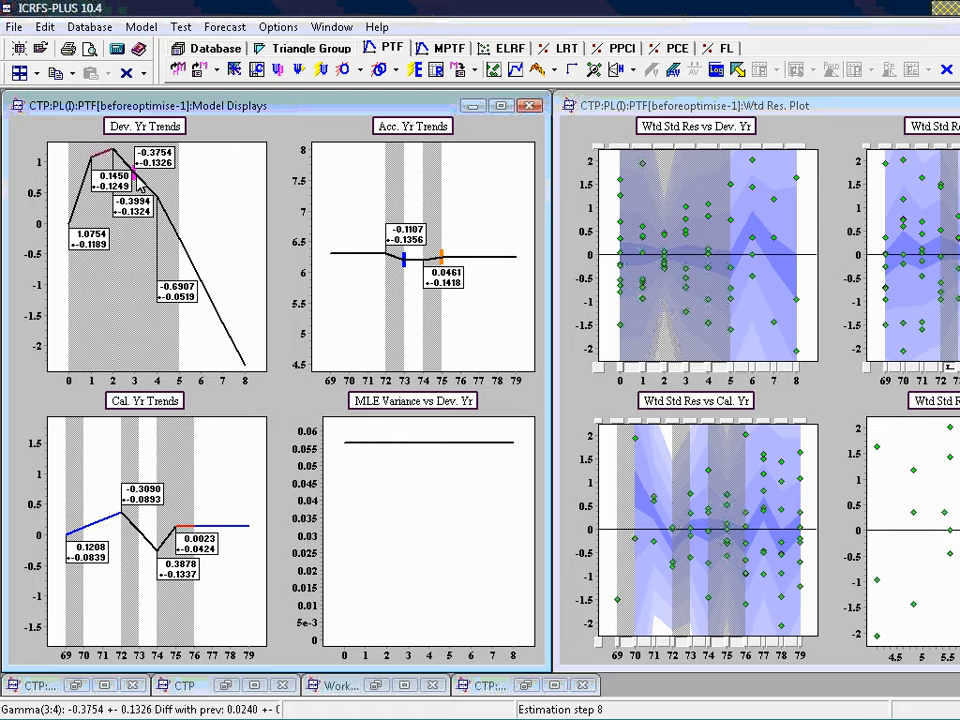
Optimise the model one step at a time until the development-year 3–4 trend change and both accident-year level changes are removed
mouse_move(139, 187)
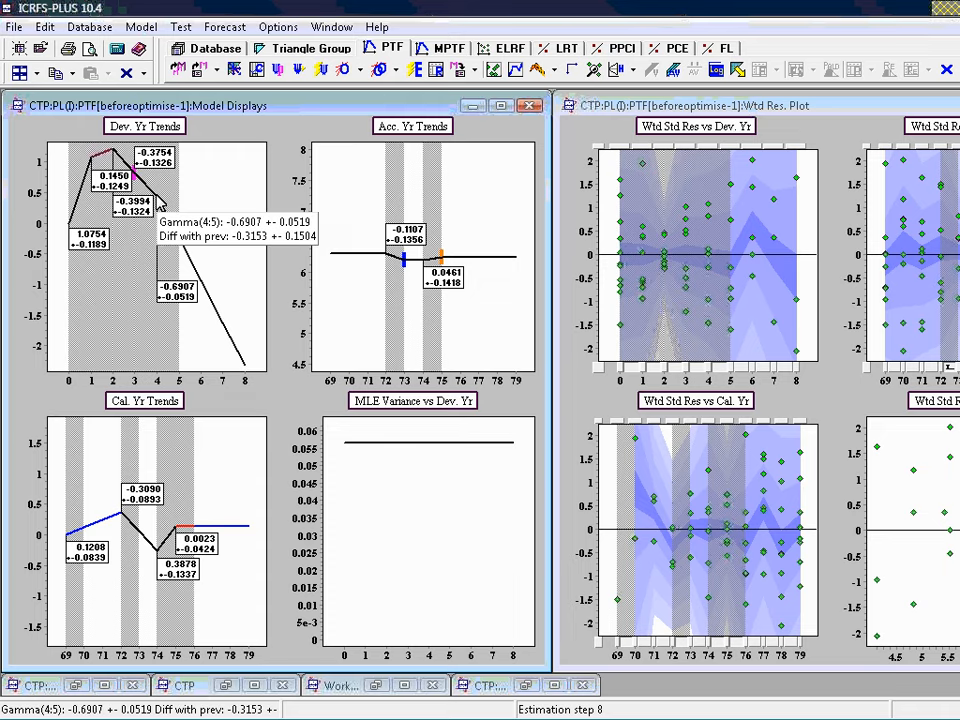
click(345, 75)
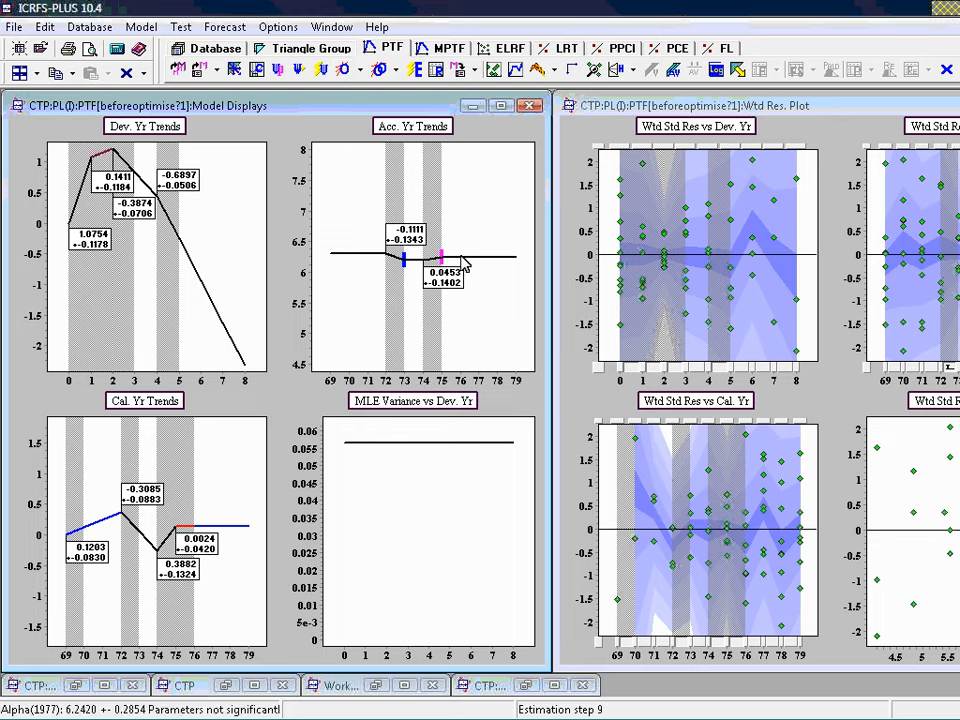
mouse_move(438, 277)
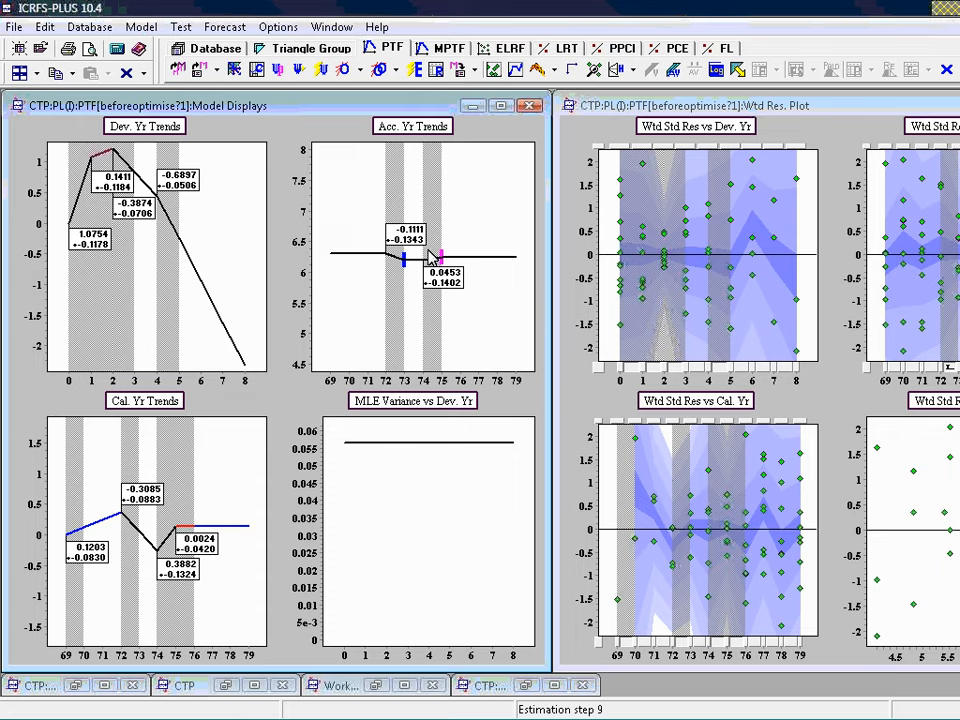
click(344, 70)
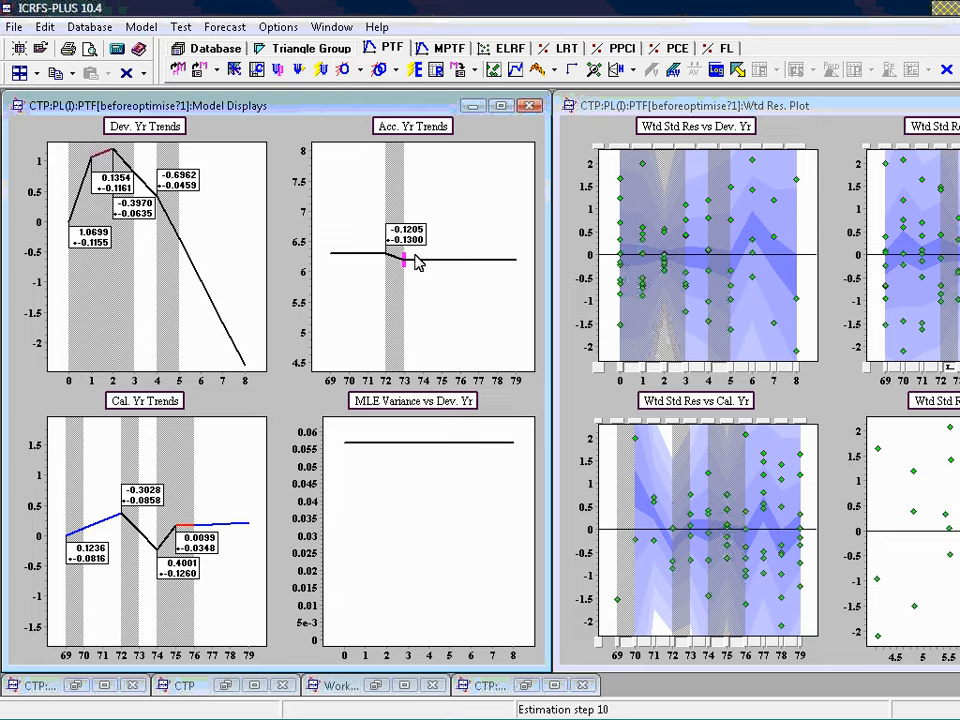
mouse_move(400, 262)
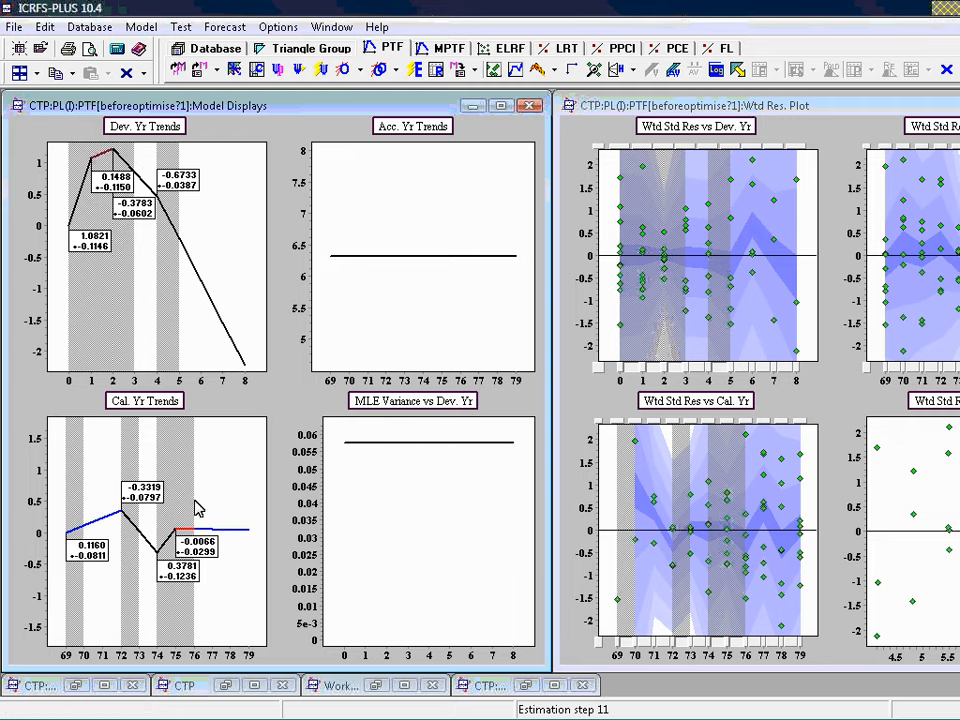
Continue the single-step optimisation until the 69–70 and 75–76 calendar-year trends and the 1–2 development-year trend are set to zero
mouse_move(200, 531)
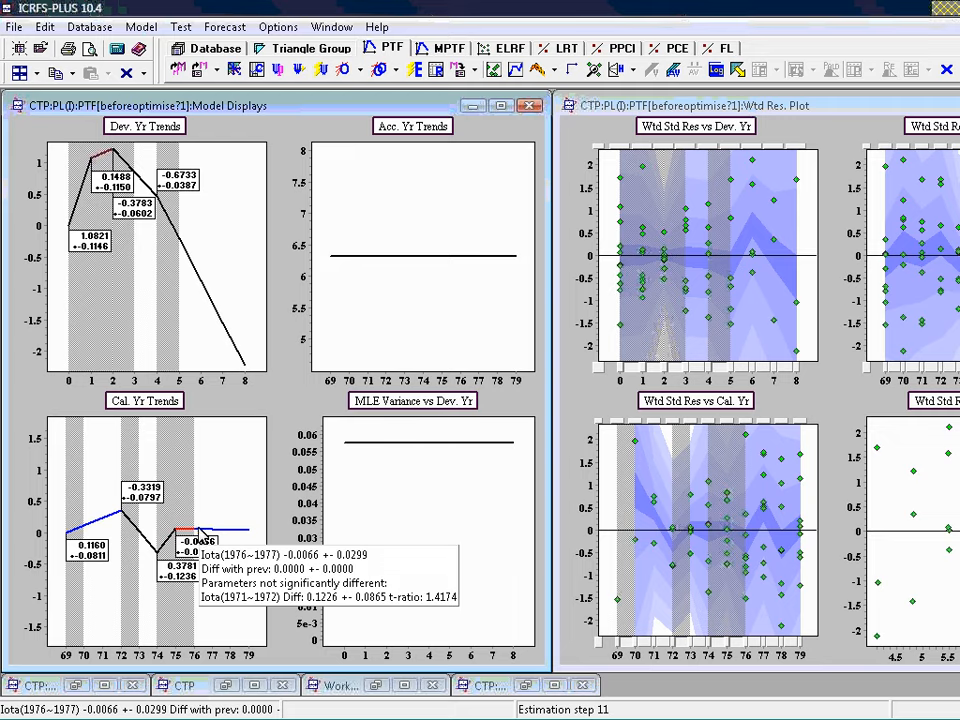
click(345, 73)
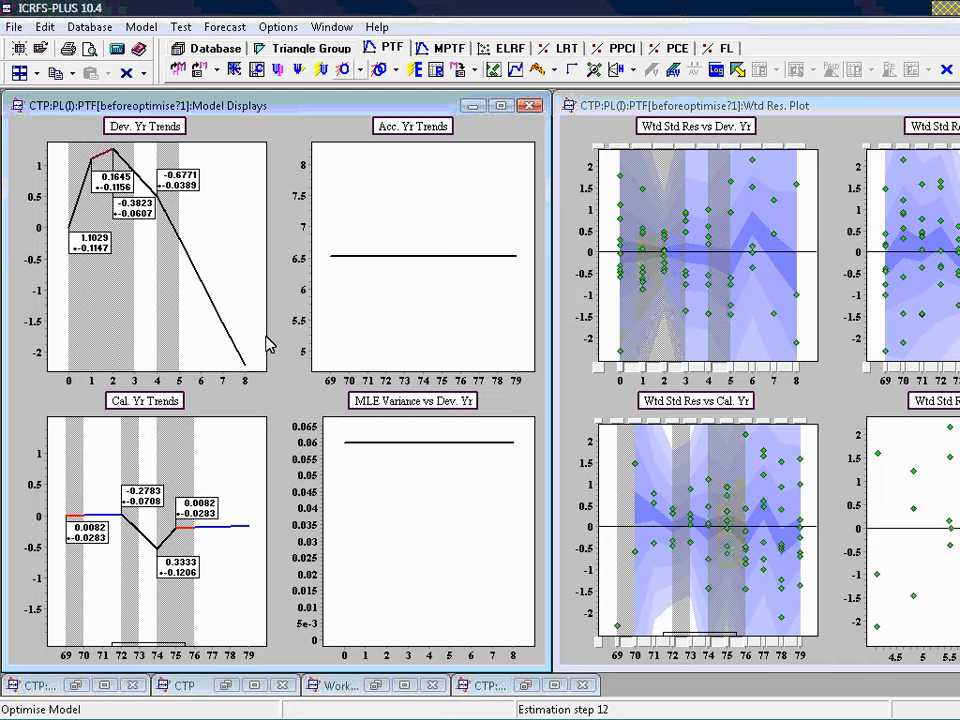
click(352, 70)
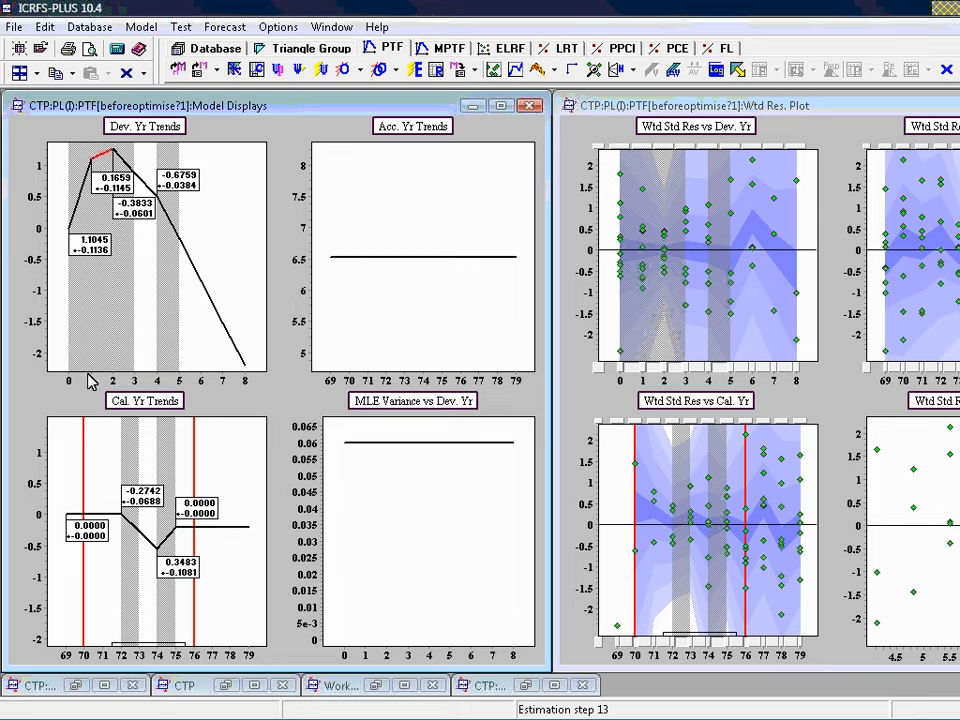
click(345, 67)
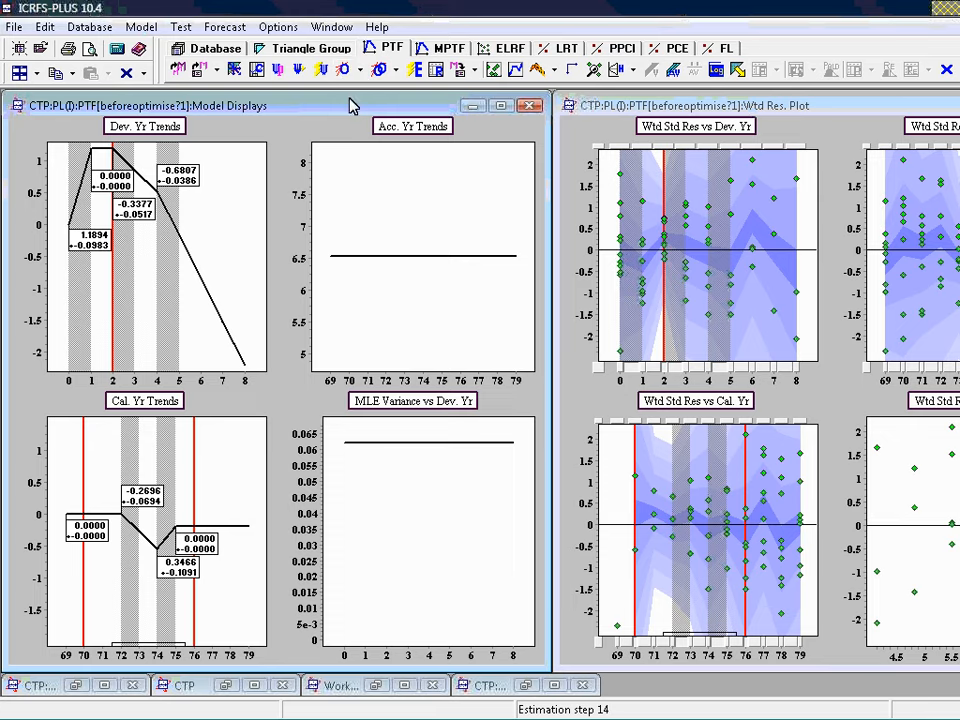
Save the optimised PTF model for dataset PL(I) under the name good, overwriting the existing model
click(459, 75)
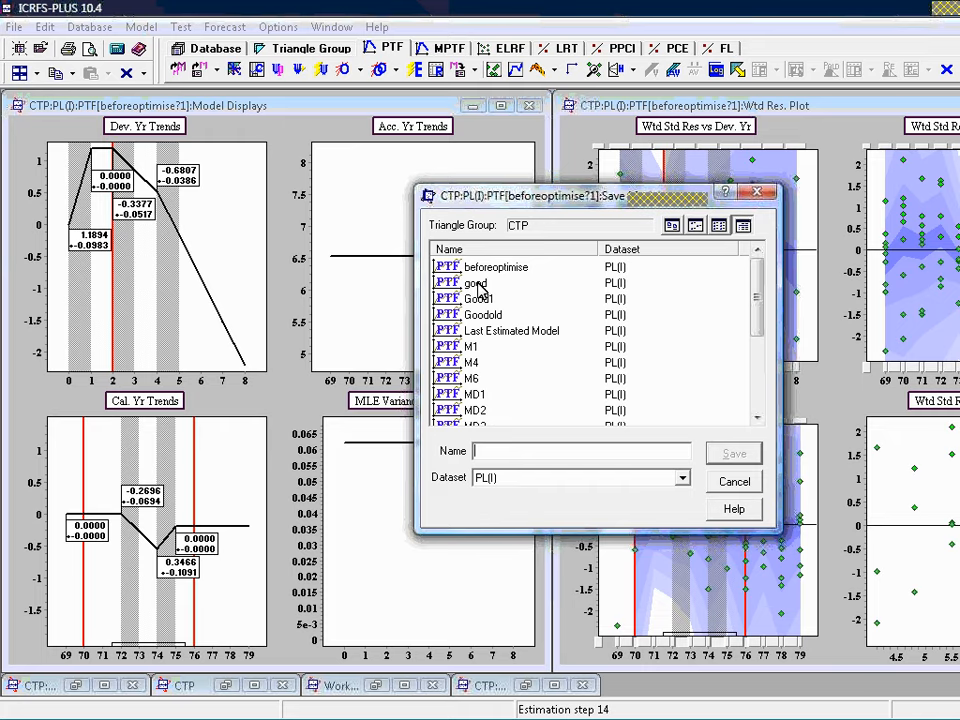
click(476, 284)
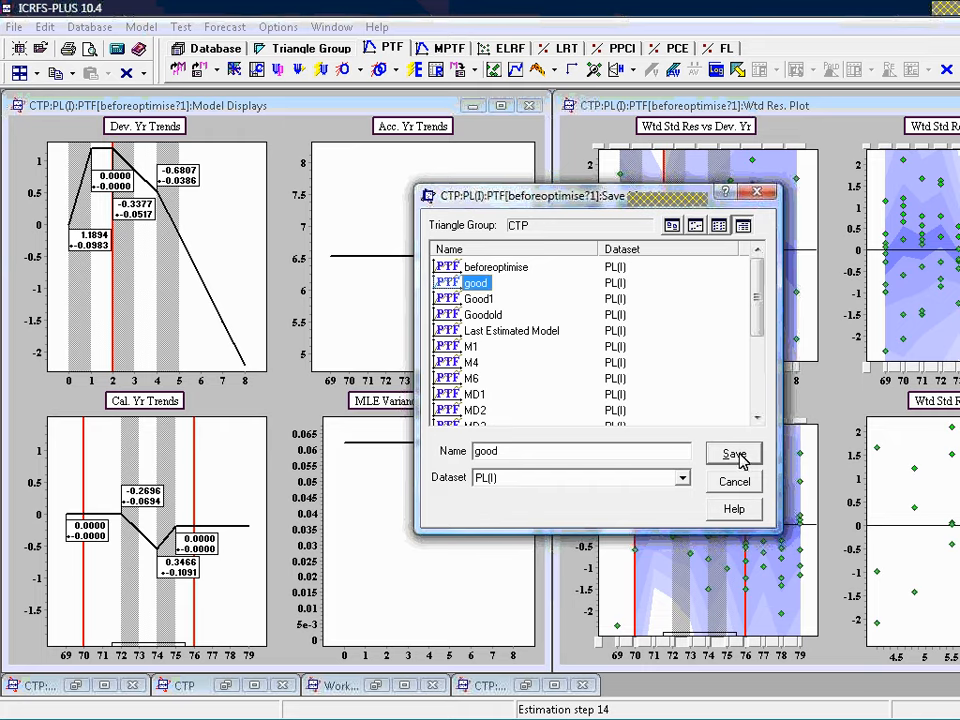
click(734, 455)
click(559, 393)
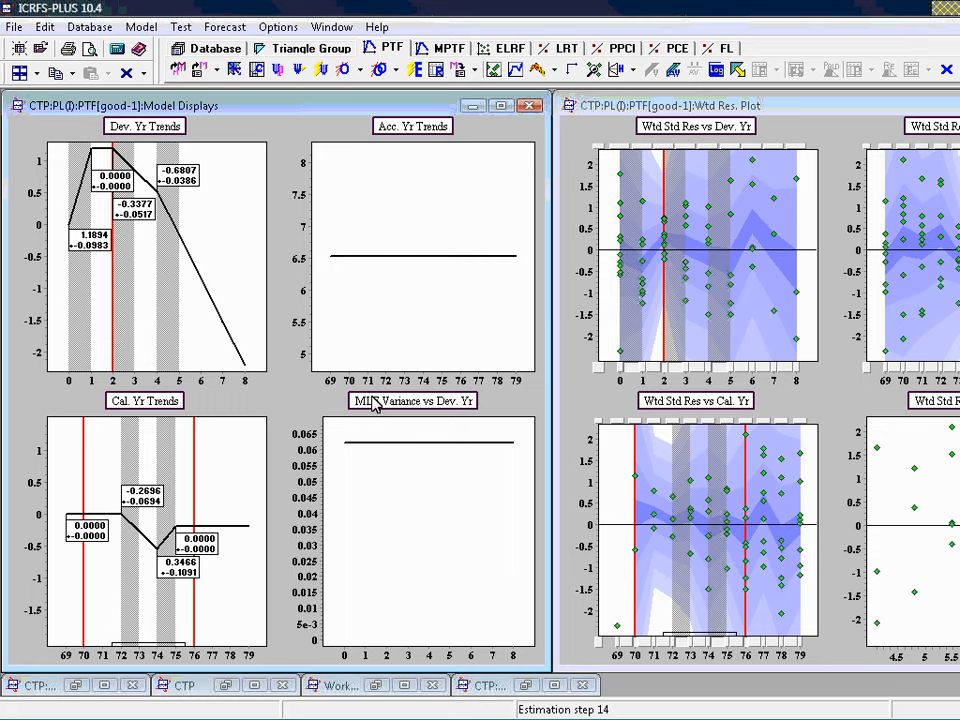
Reload the saved beforeoptimise model and run the full automatic optimisation on it
click(201, 72)
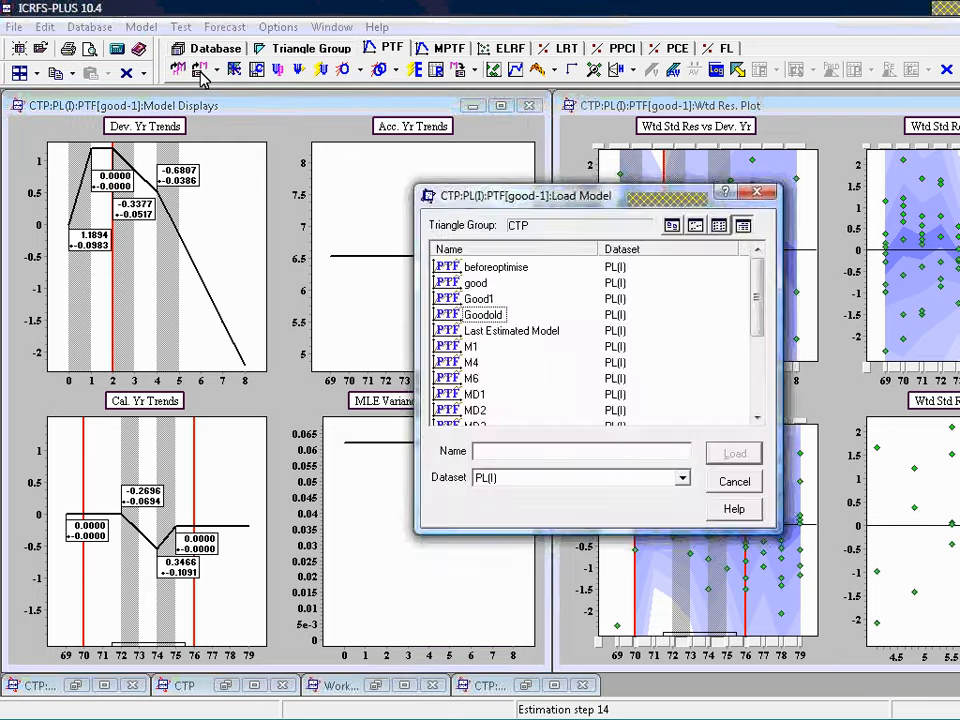
double_click(516, 277)
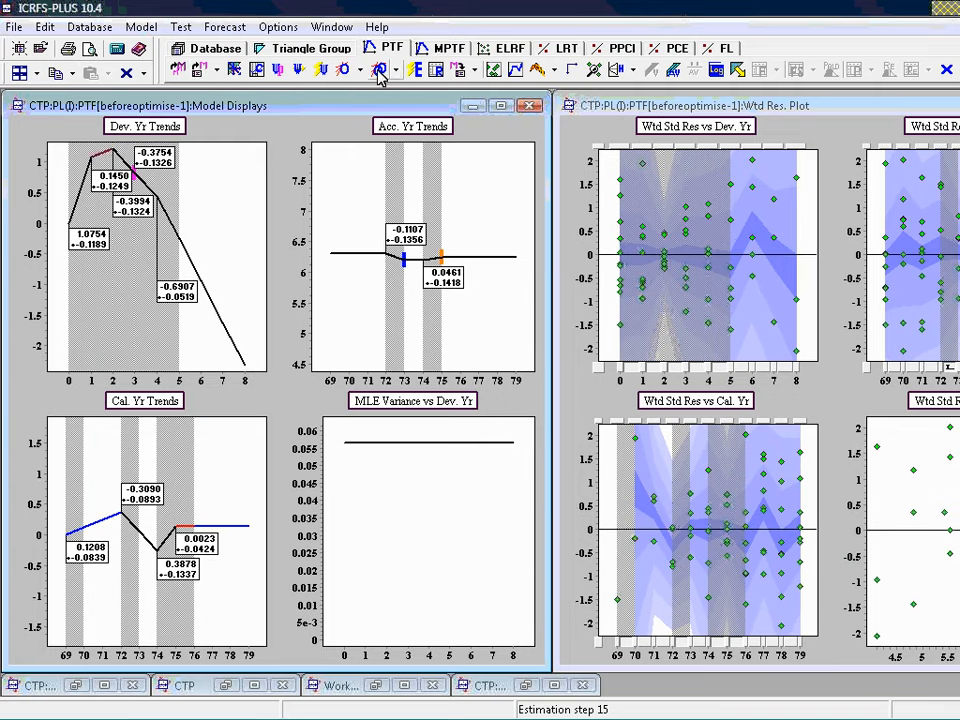
click(379, 71)
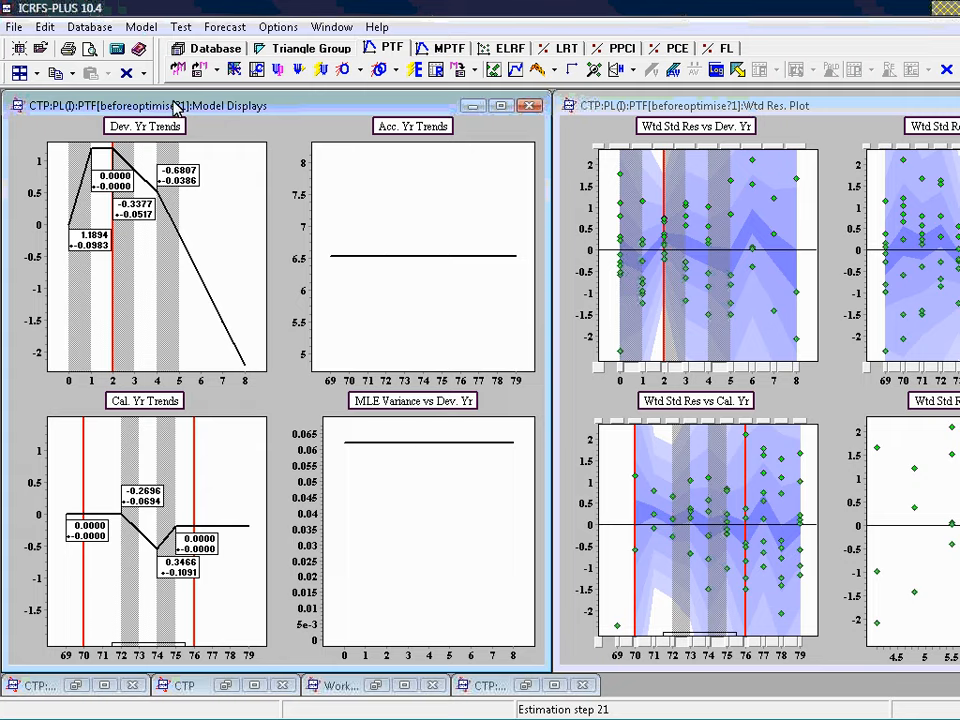
Load the saved PTF model good for dataset PL(I)
click(201, 72)
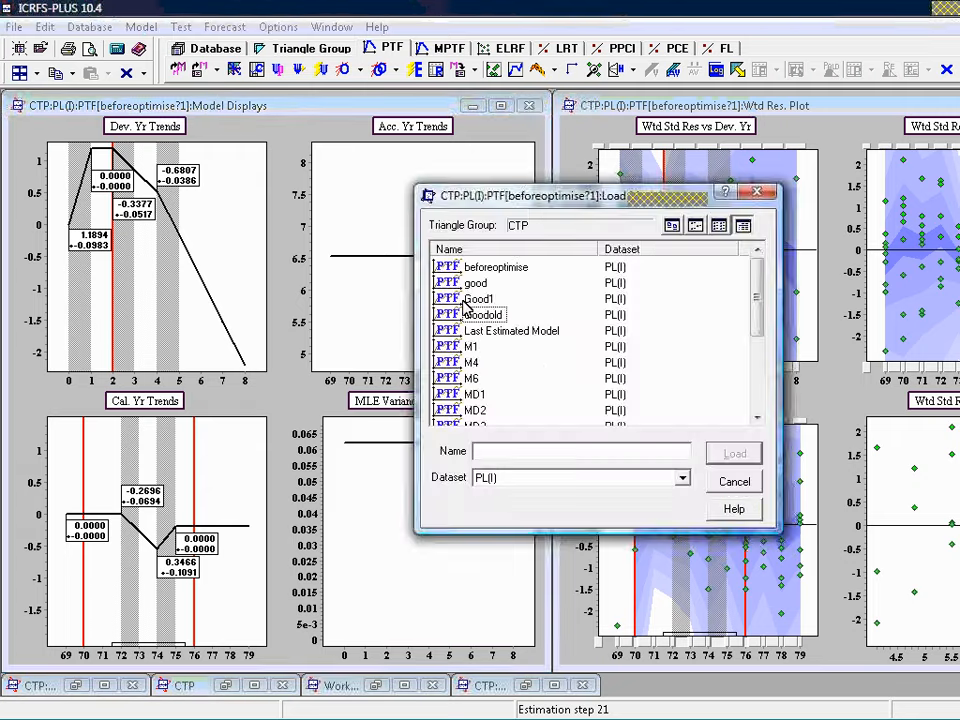
double_click(420, 292)
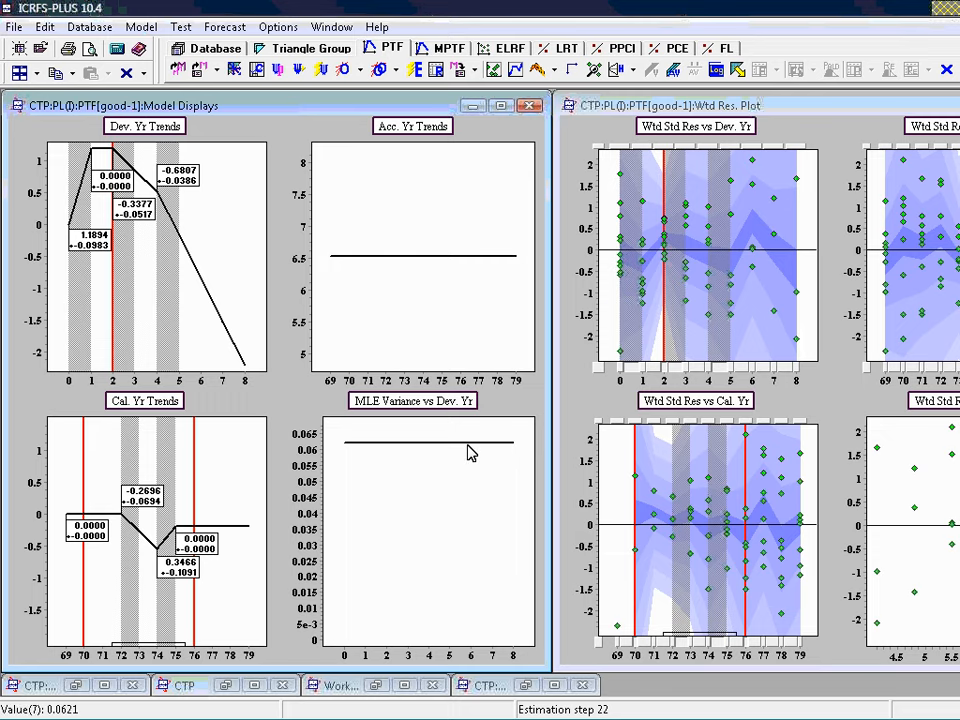
Examine the development-year variance and the model's residual diagnostic plots in an enlarged Diagnostic Tools window, and close that window
mouse_move(467, 445)
mouse_move(401, 450)
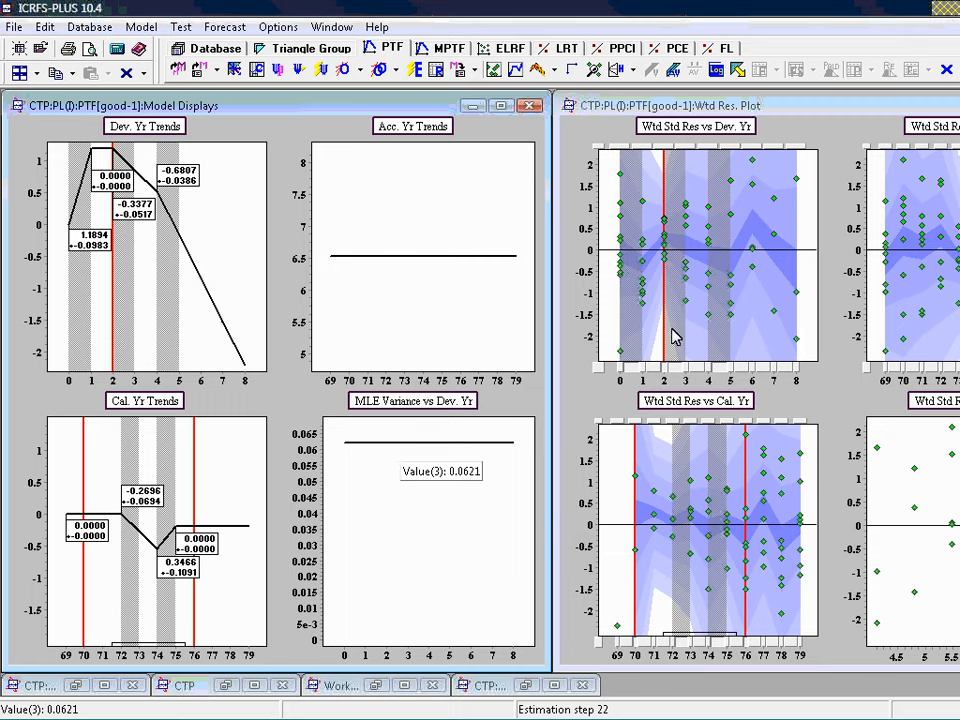
click(593, 70)
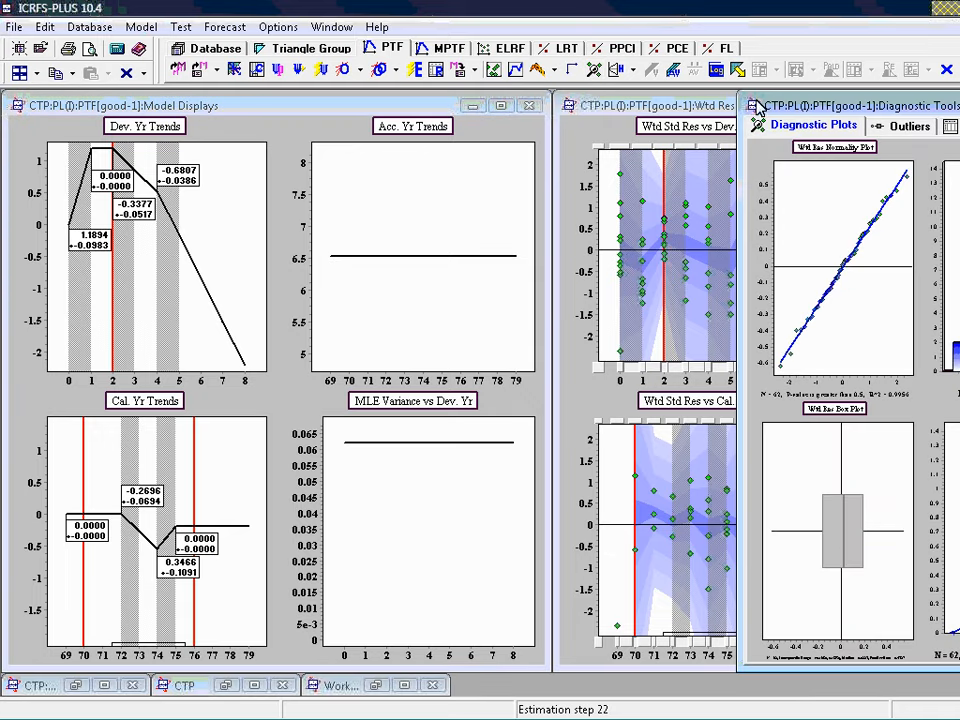
drag(740, 90, 117, 133)
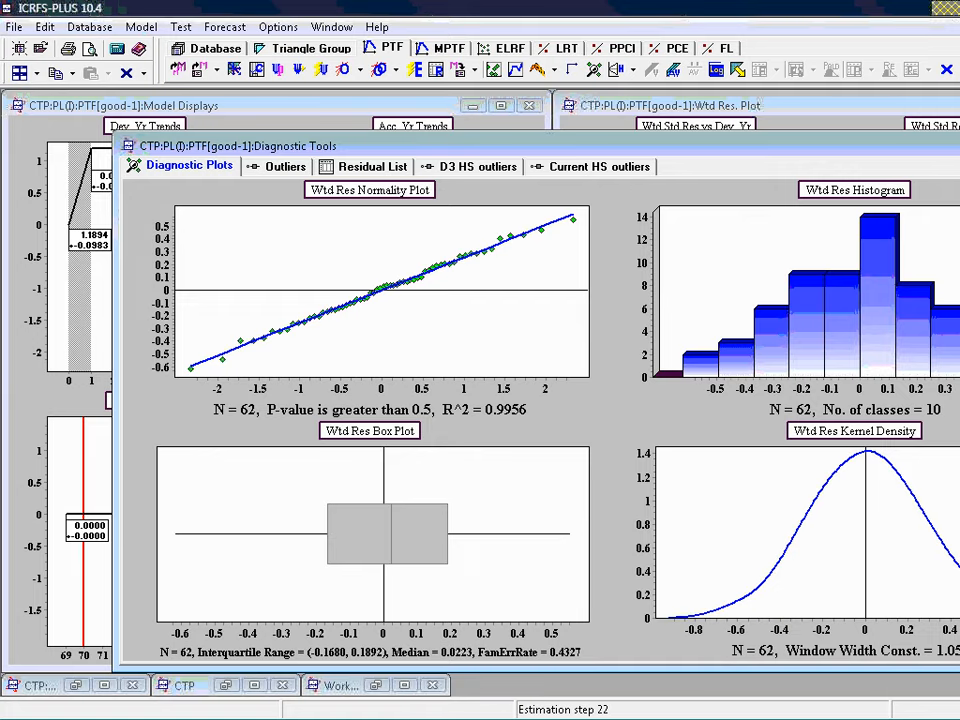
key(ctrl+F4)
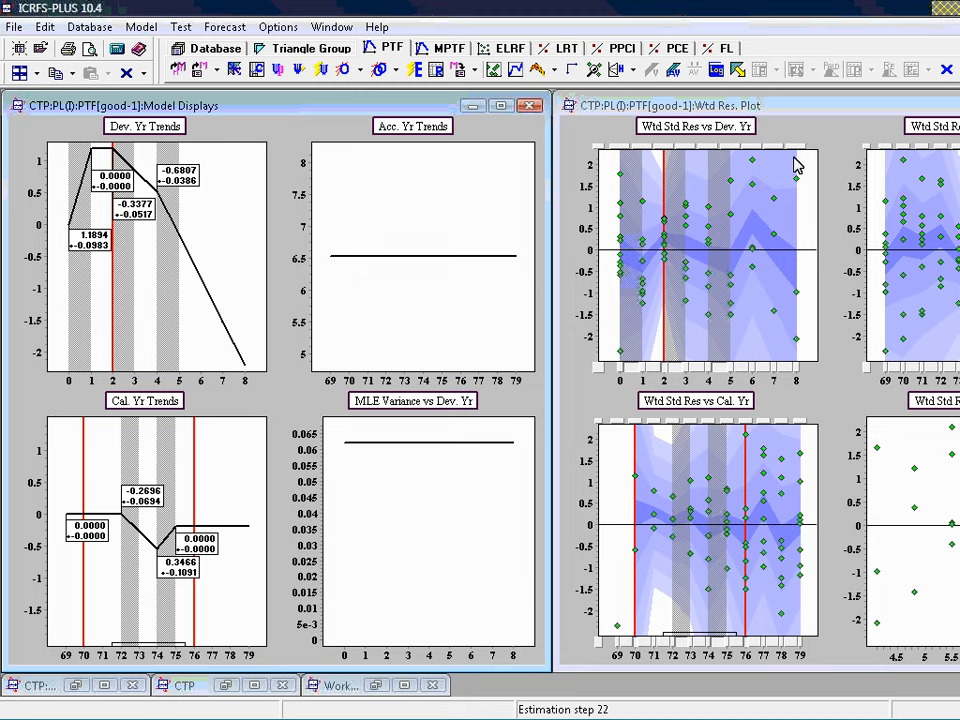
Run automatic validation of the good model for the periods from 1979 to 1976 with a step of 1
click(674, 80)
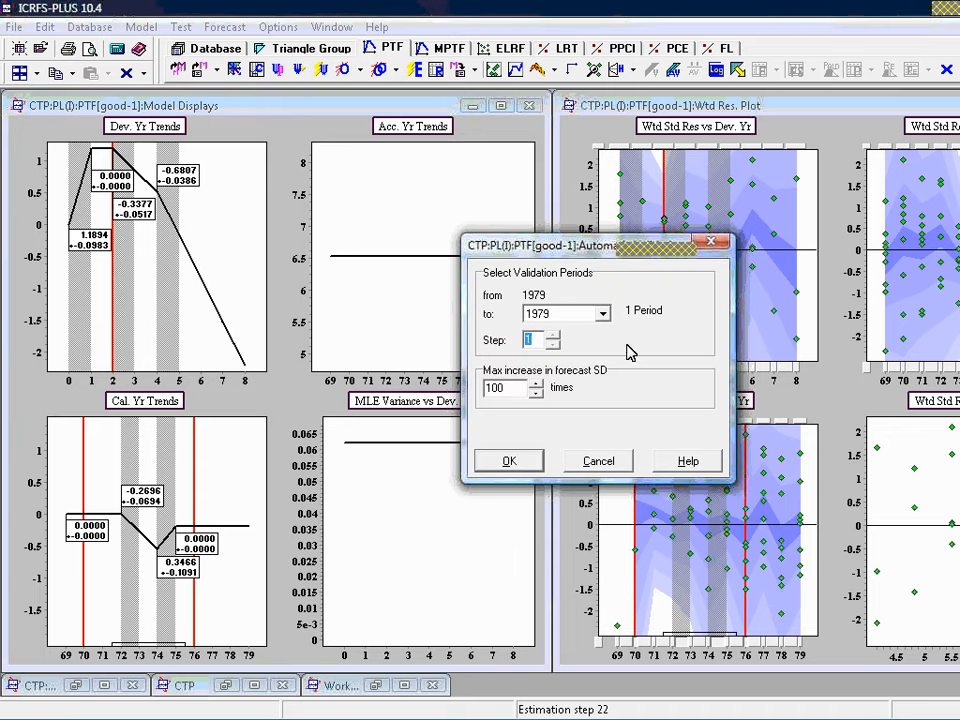
click(603, 314)
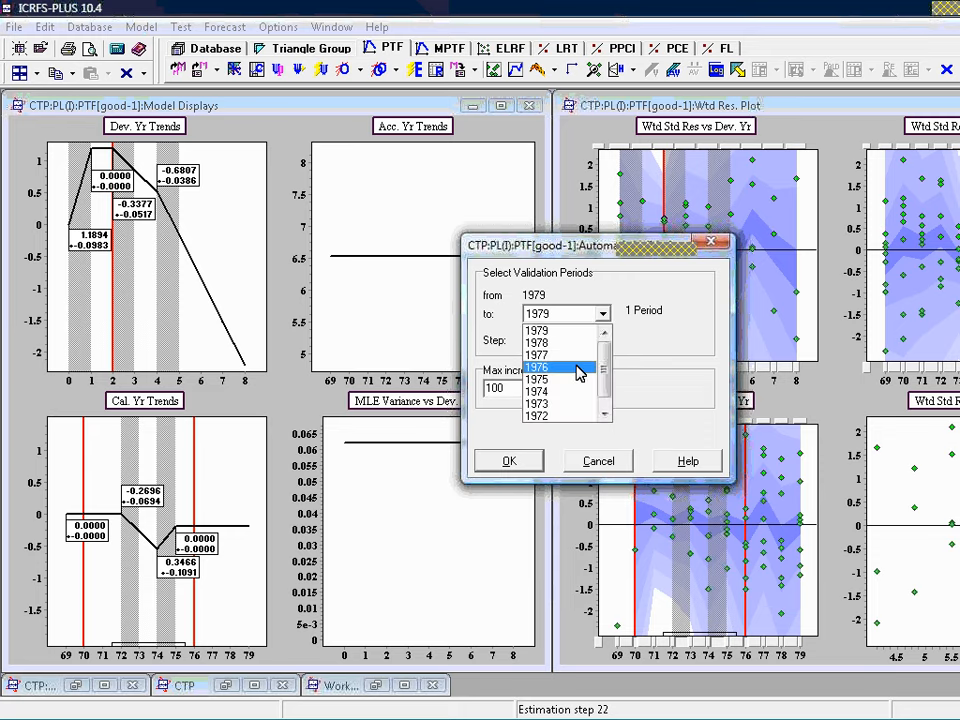
click(578, 369)
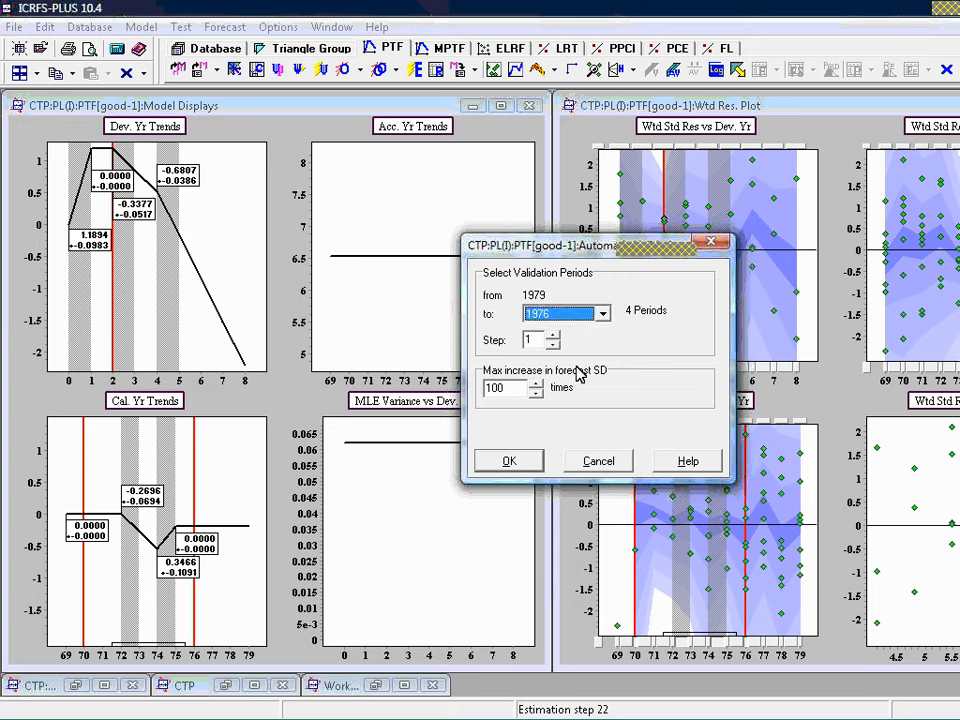
click(531, 466)
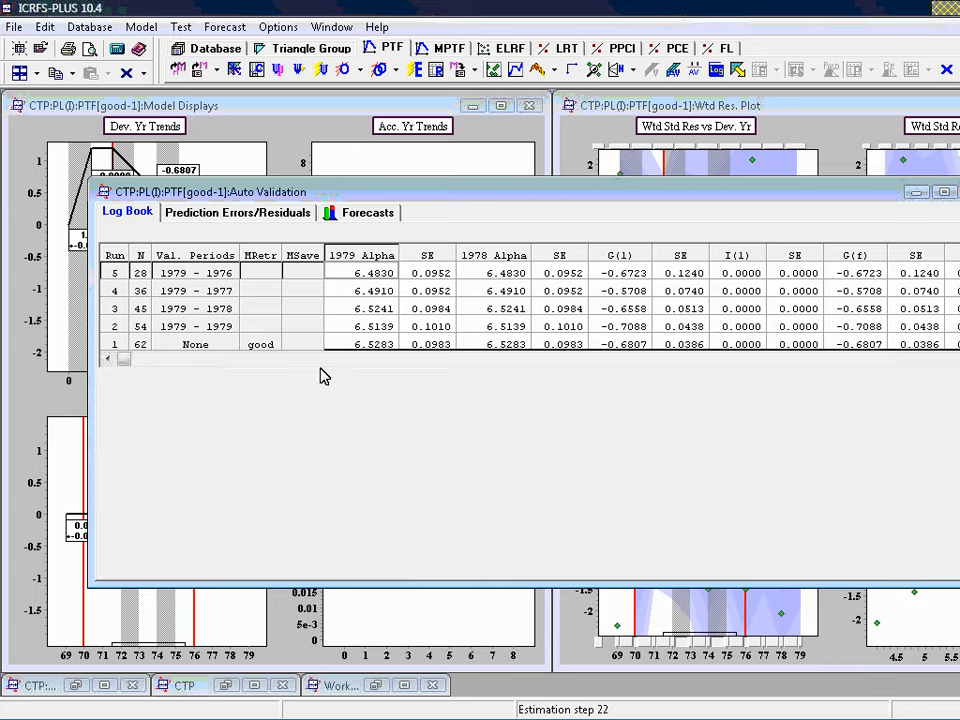
Compare the validation runs in the log book one by one, including their mean reserves and standard deviations
click(191, 349)
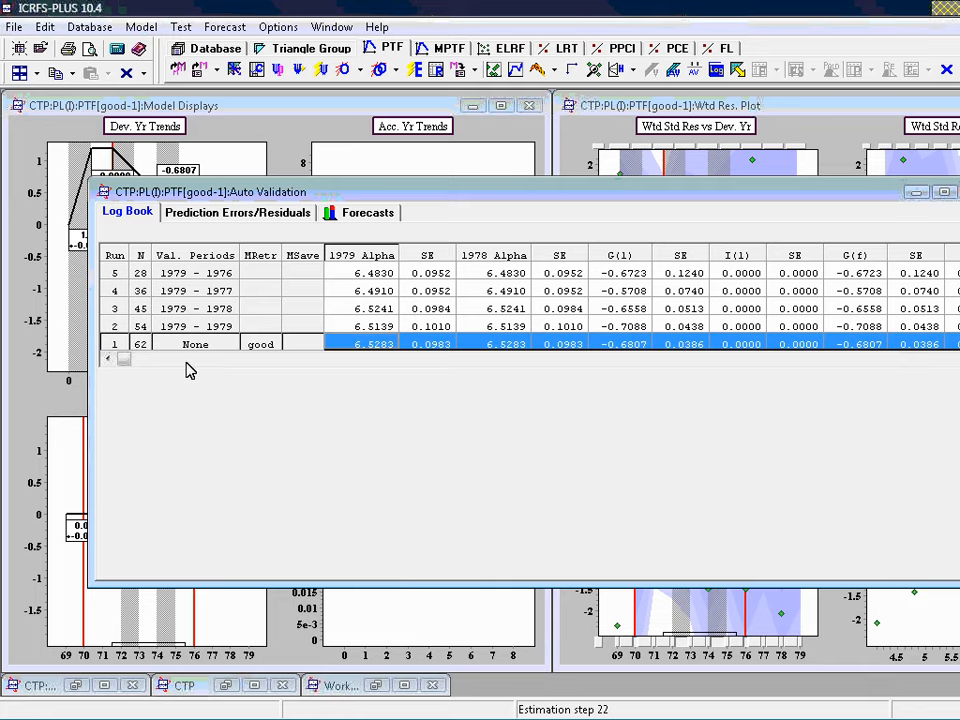
click(222, 329)
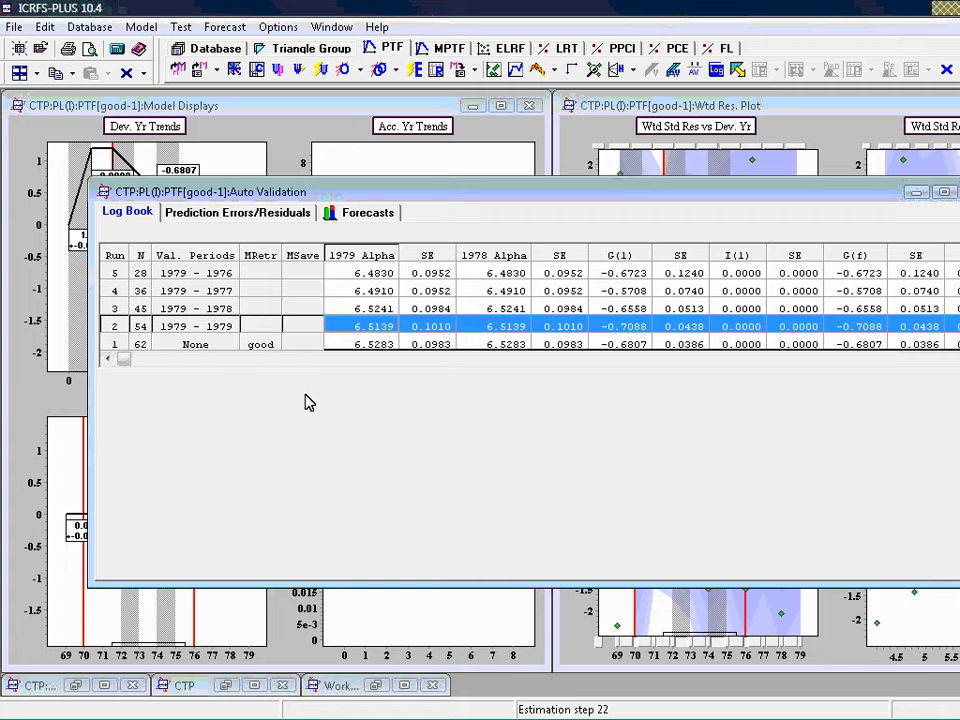
click(316, 305)
click(315, 285)
click(231, 274)
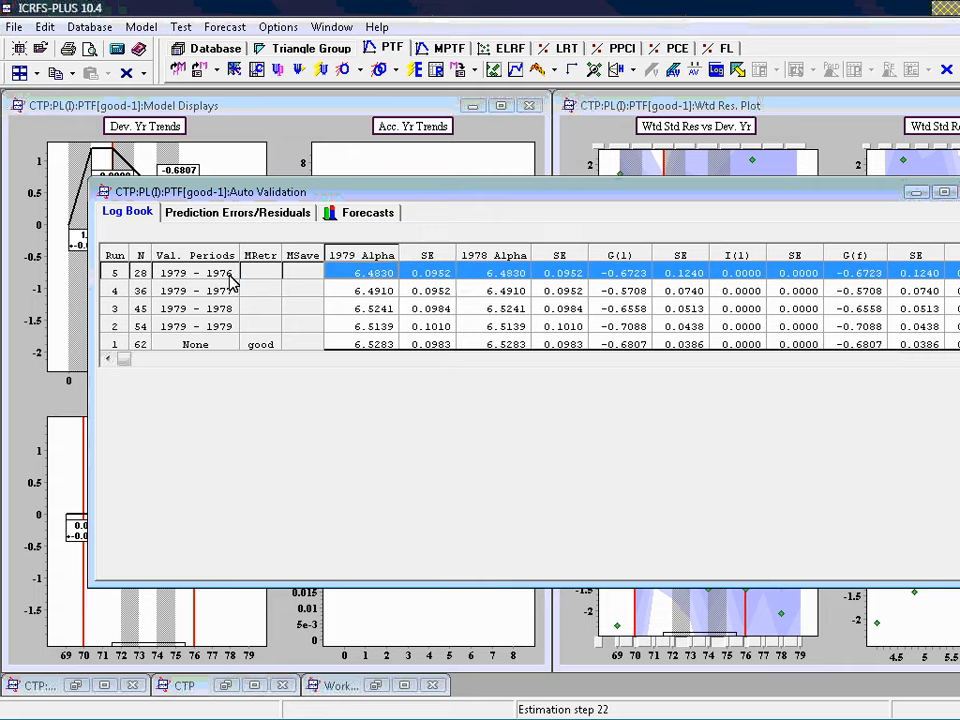
click(953, 361)
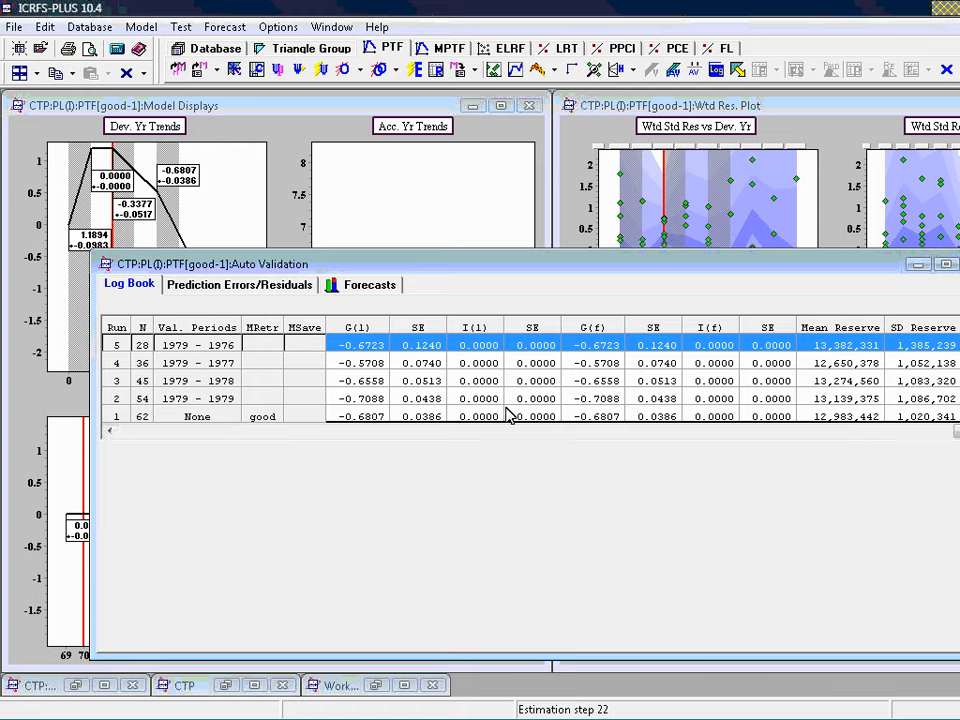
Examine the plot of forecast means and standard deviations against the last calendar period, and return to the validation log book
click(372, 286)
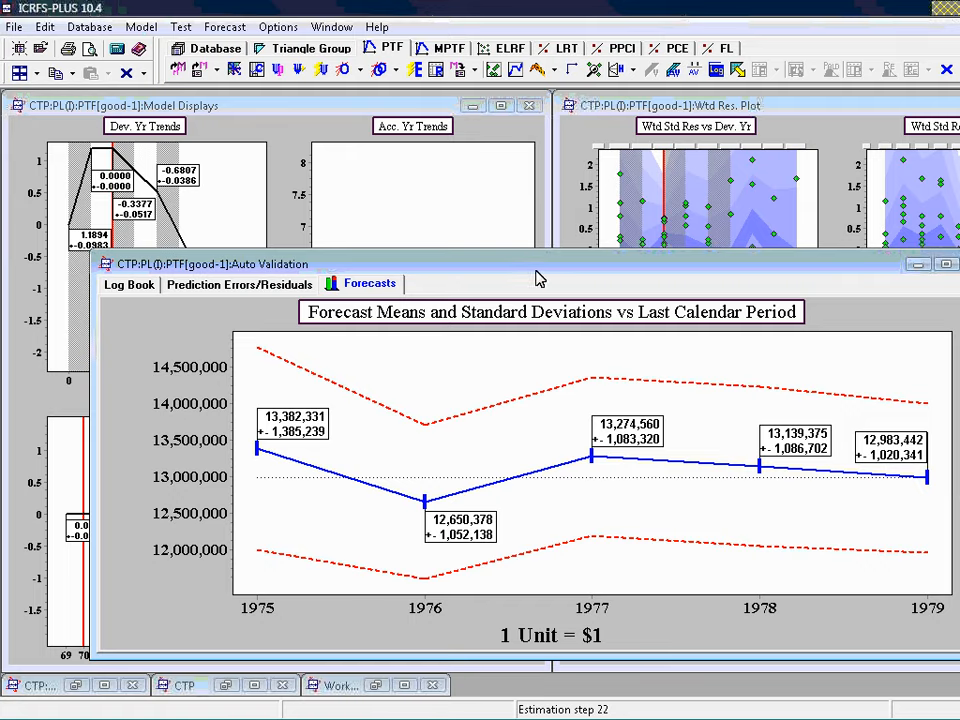
drag(537, 267, 597, 190)
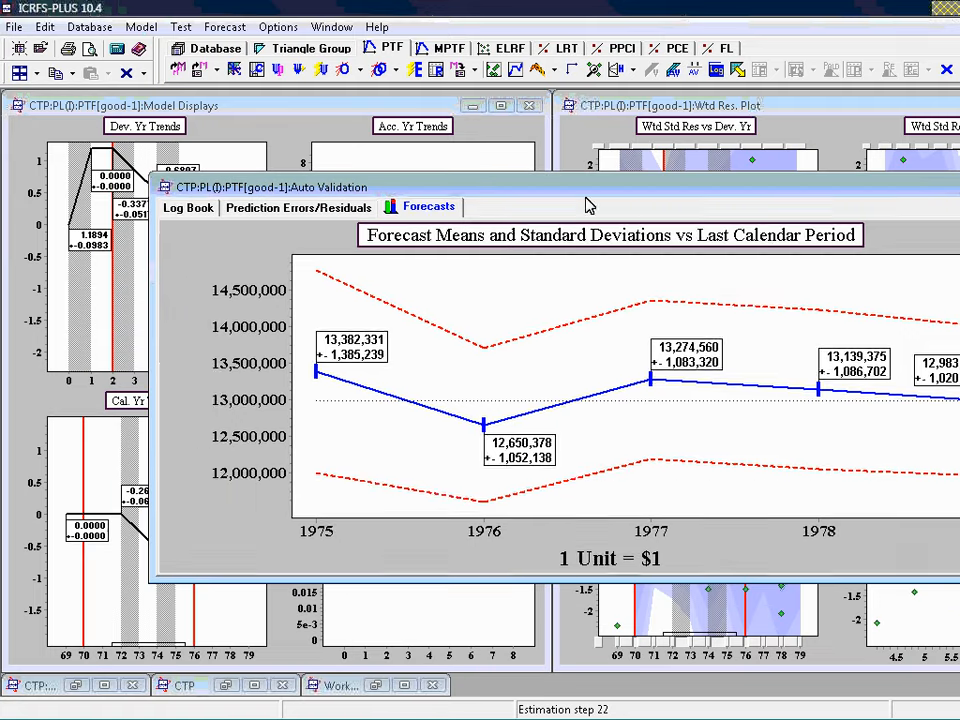
click(187, 208)
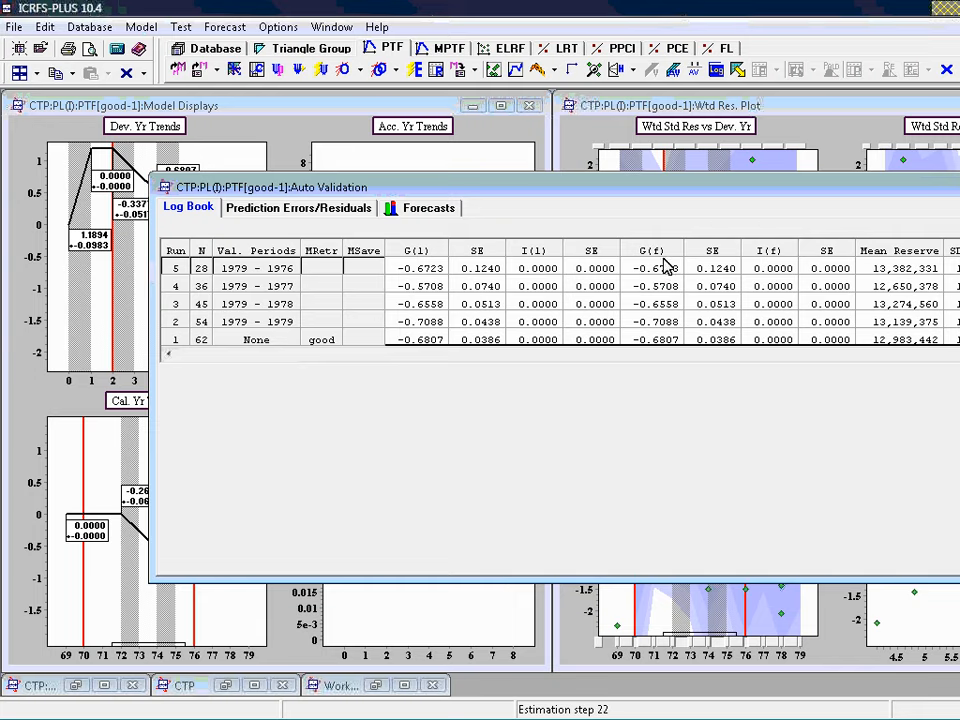
Check the development-year trends in an enlarged display against the validation log book, and bring the log book's alpha columns back into view
drag(634, 197, 627, 324)
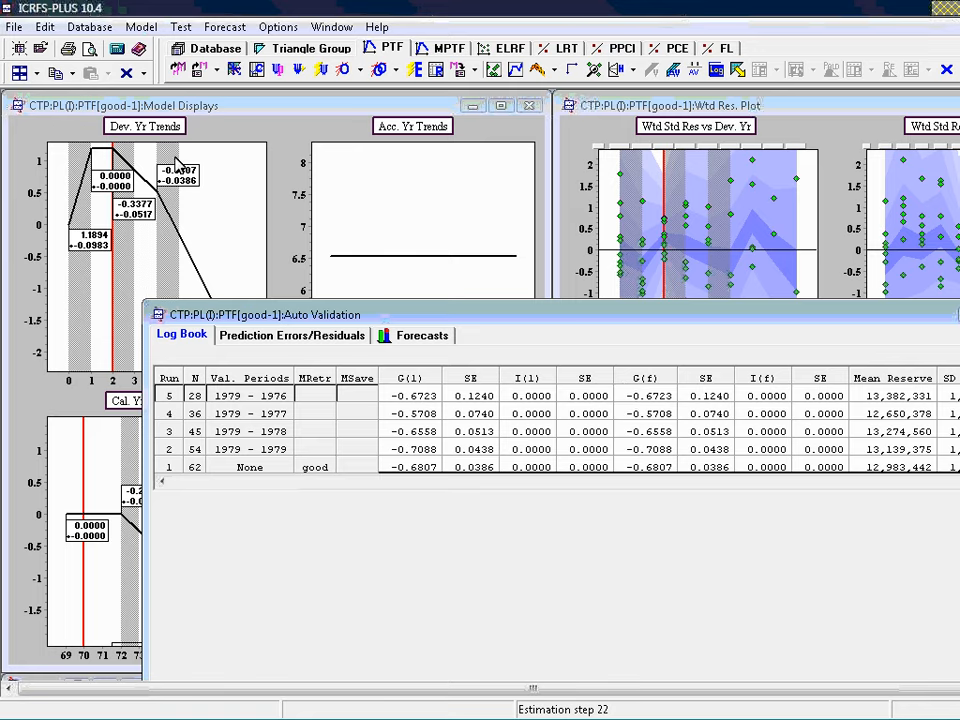
double_click(155, 129)
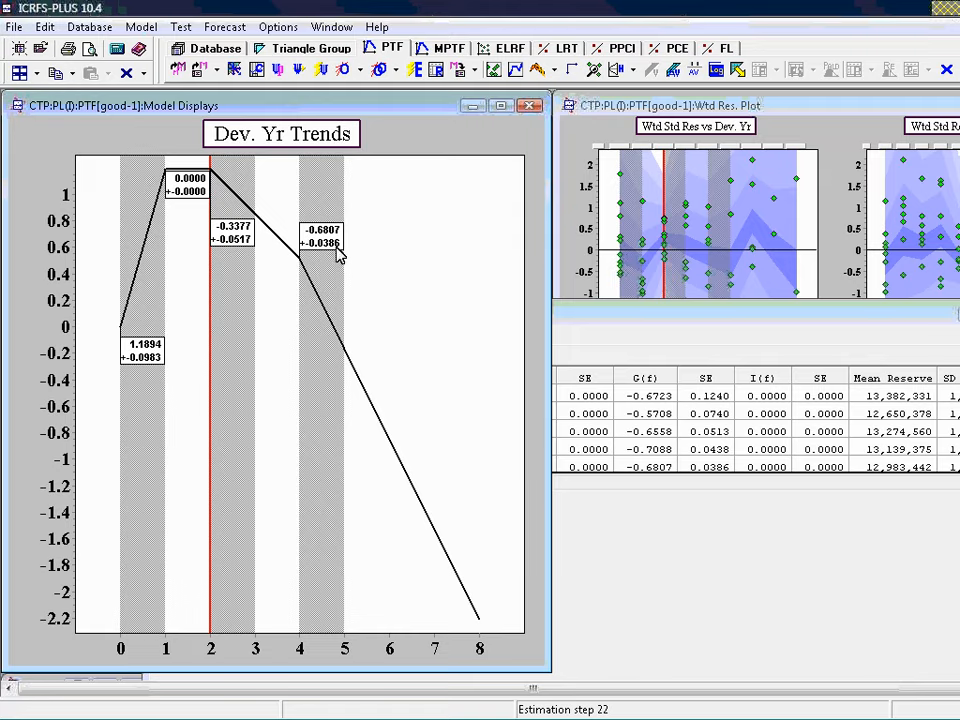
double_click(320, 165)
click(636, 525)
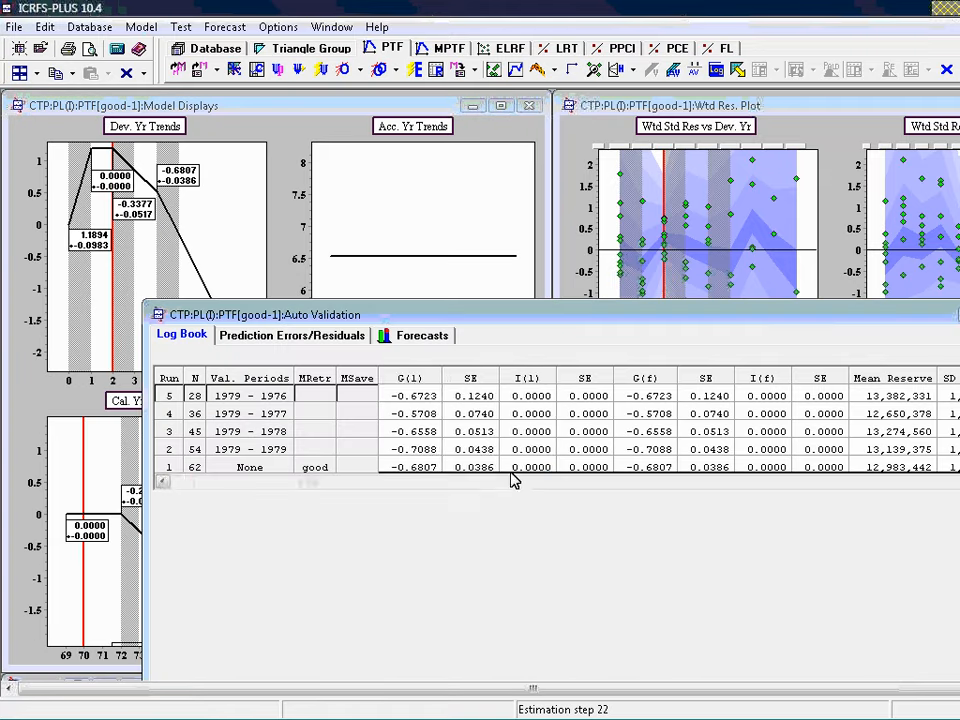
click(168, 482)
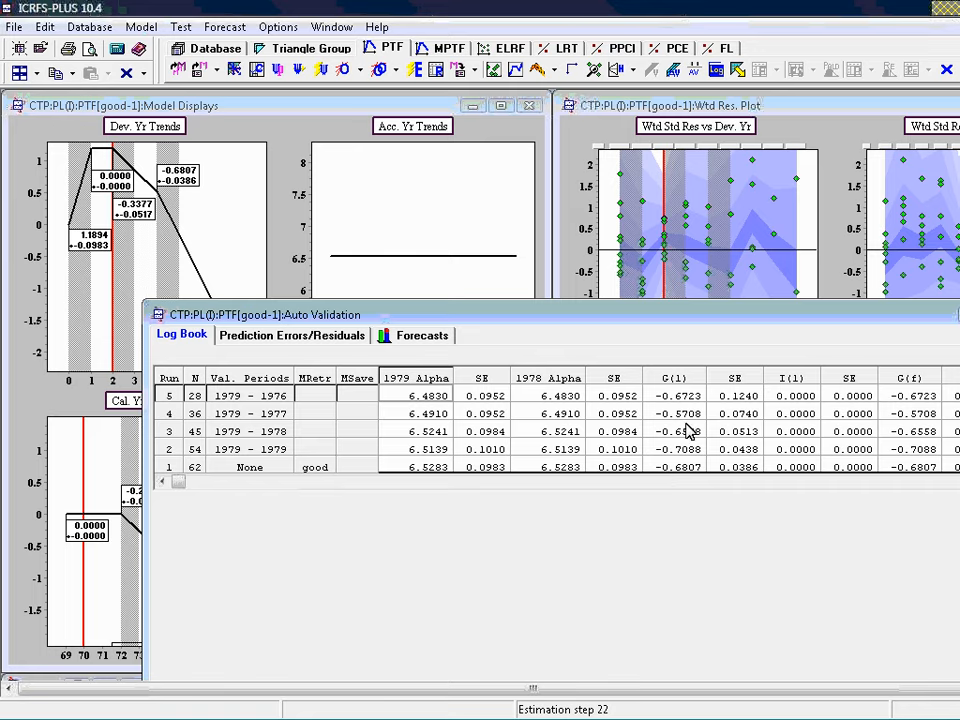
Compare the standard errors of the G(l) trend and the 1978 Alpha estimates across all five validation runs in the log book
click(743, 469)
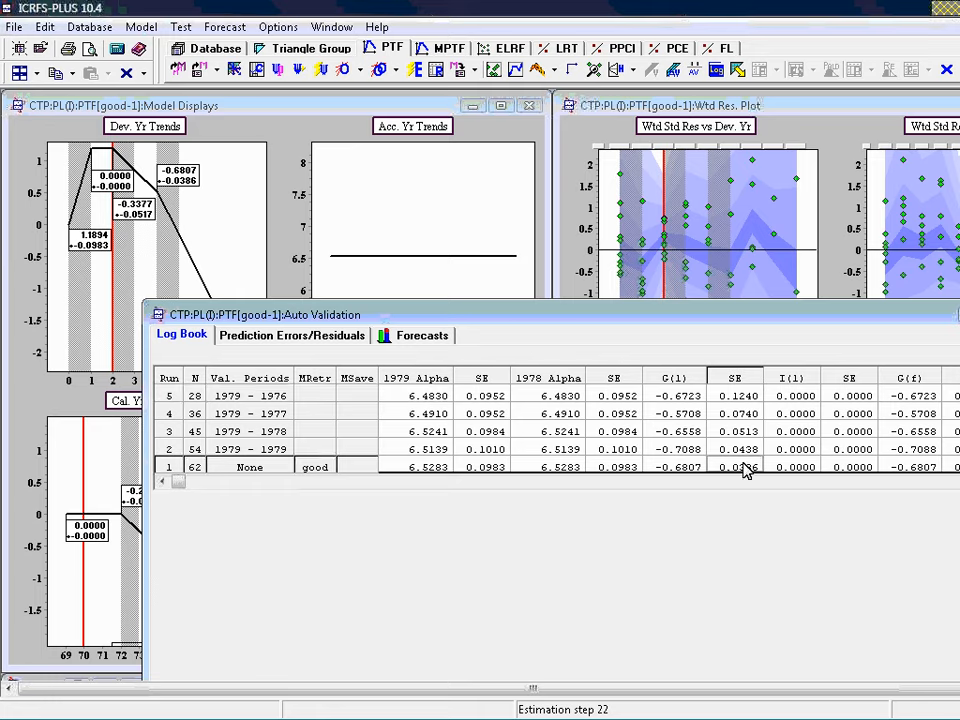
drag(743, 464, 739, 396)
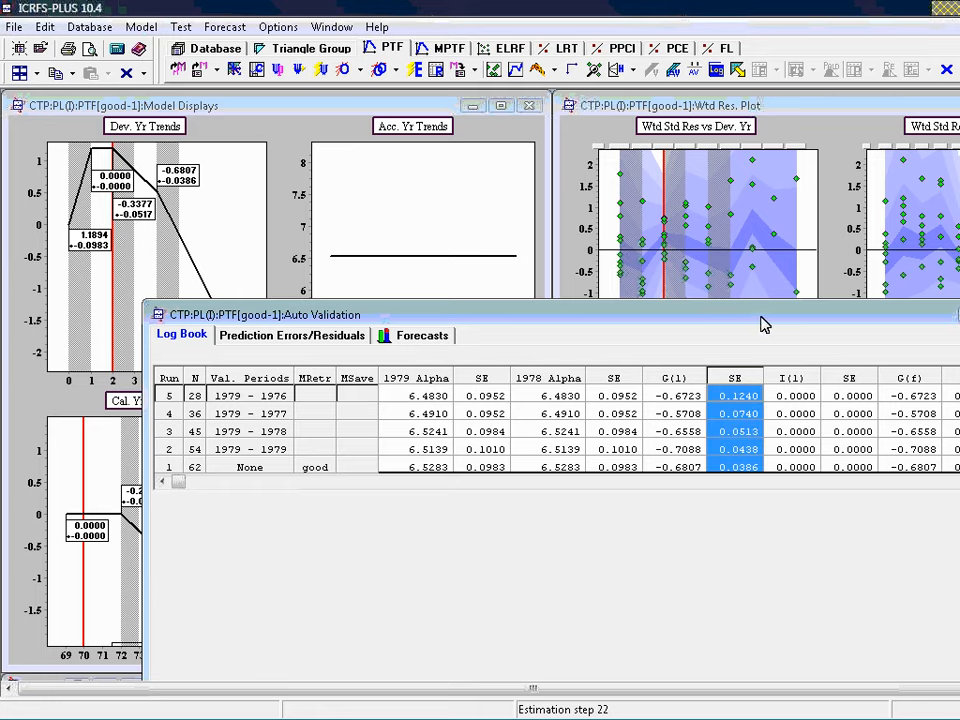
drag(762, 324, 763, 405)
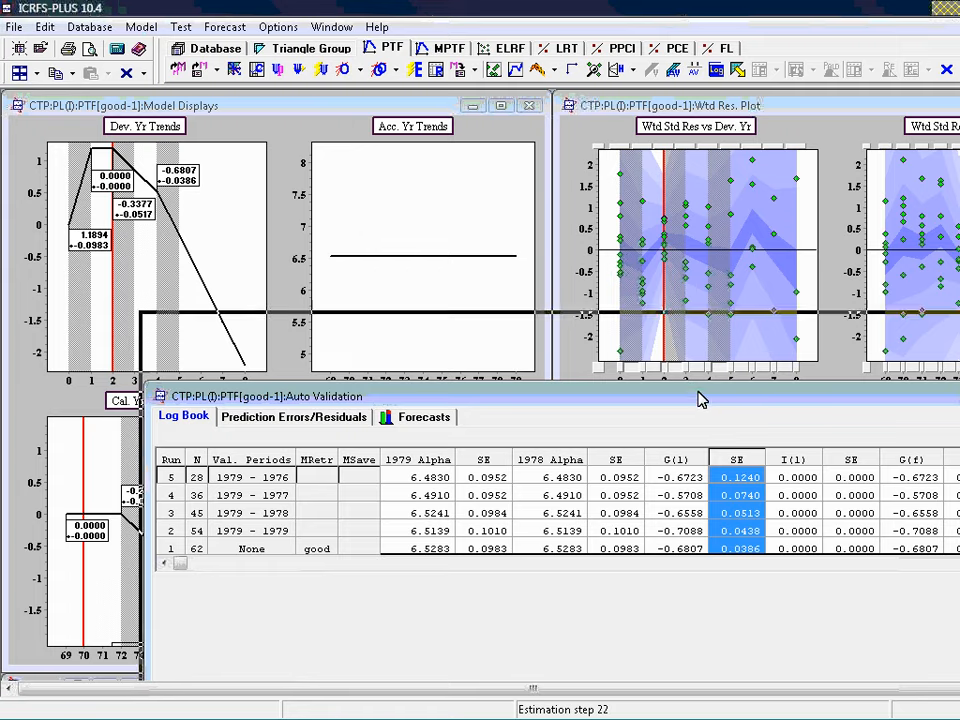
drag(700, 400, 693, 315)
drag(564, 474, 566, 400)
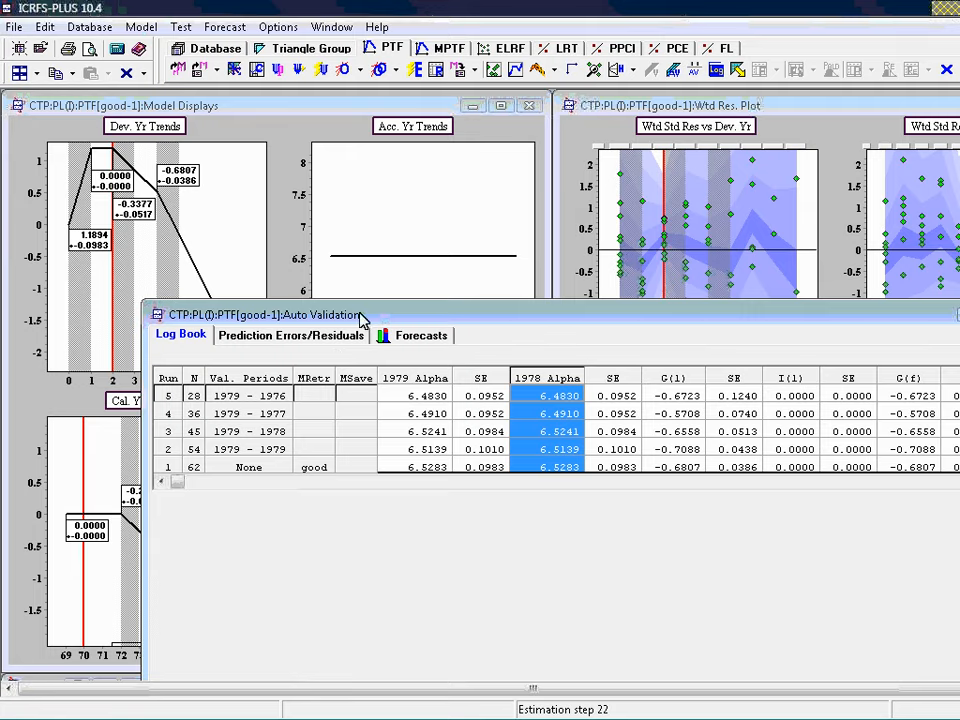
drag(362, 318, 456, 210)
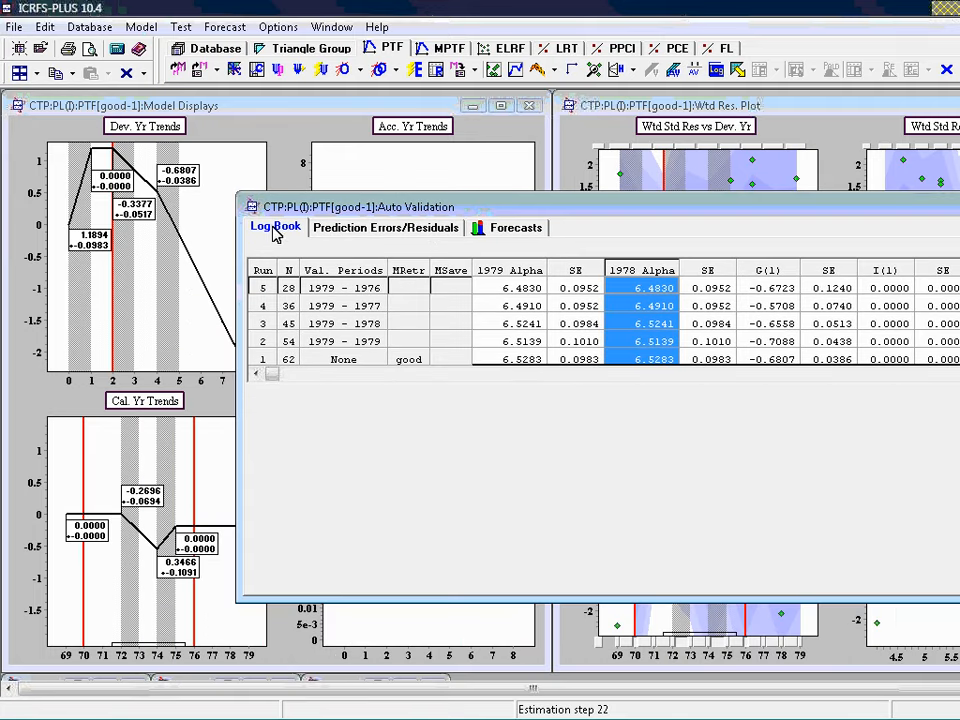
Examine enlarged prediction error plots for validation periods 1979 - 1976 against development, accident and calendar years, one after another
click(352, 230)
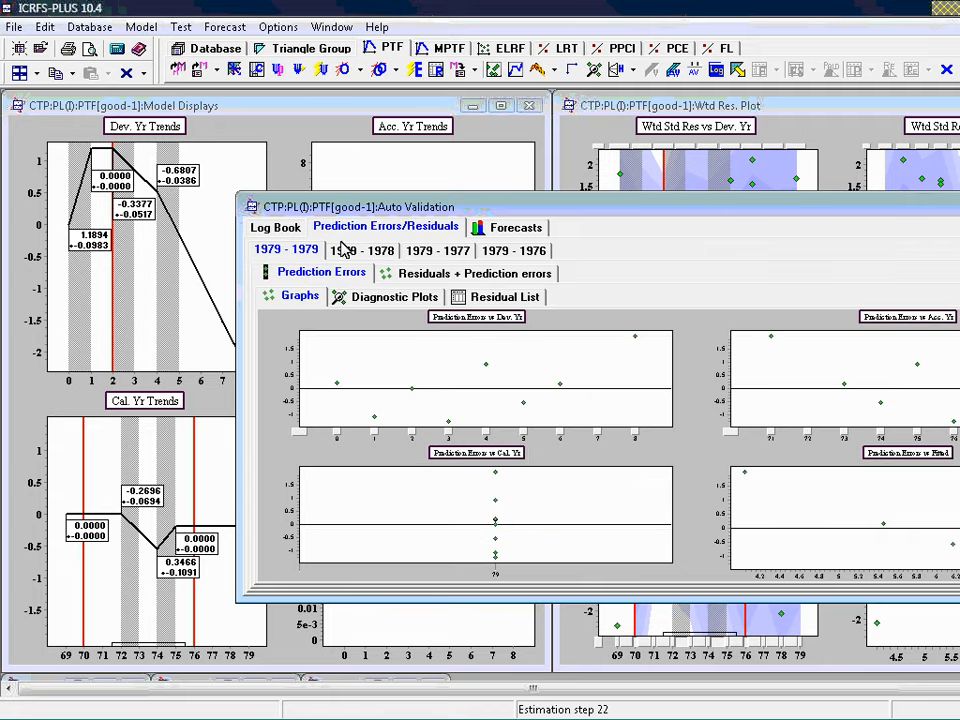
click(527, 251)
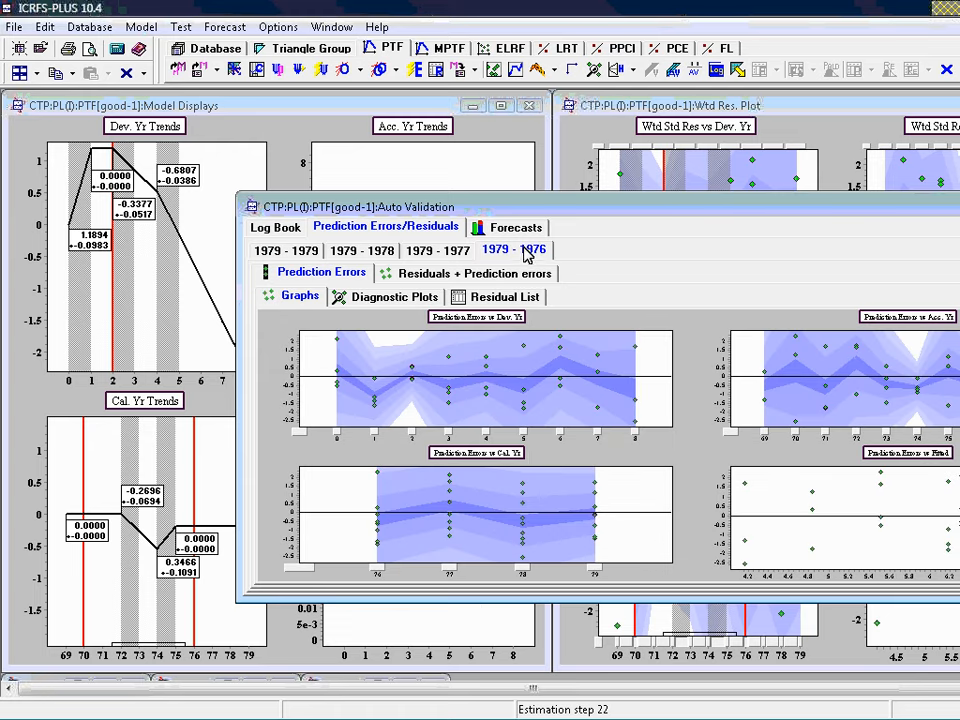
double_click(476, 330)
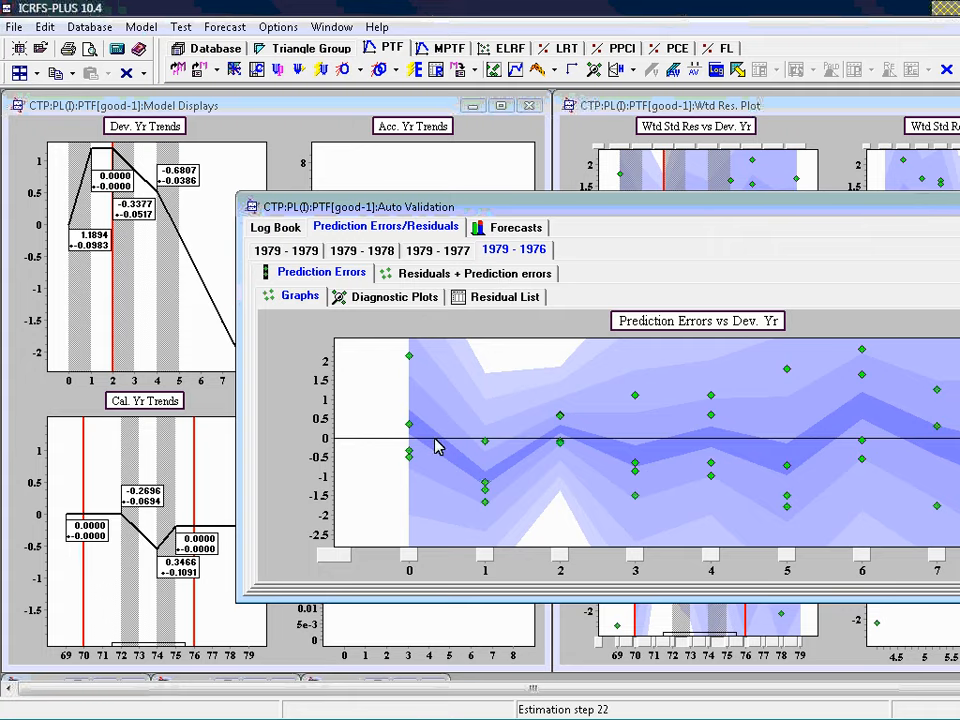
double_click(703, 323)
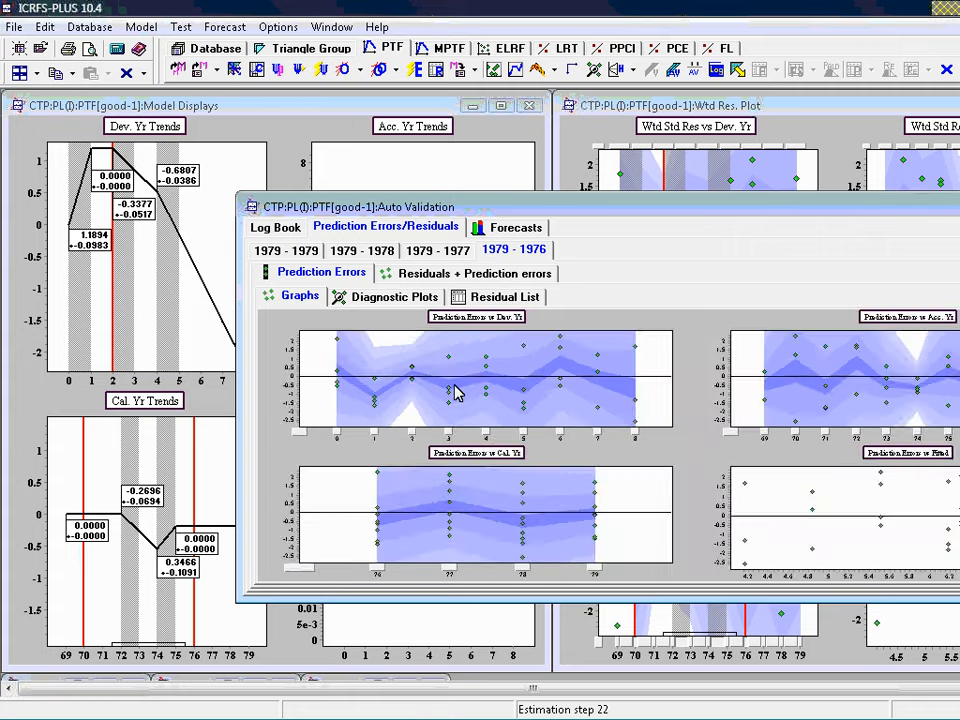
double_click(917, 318)
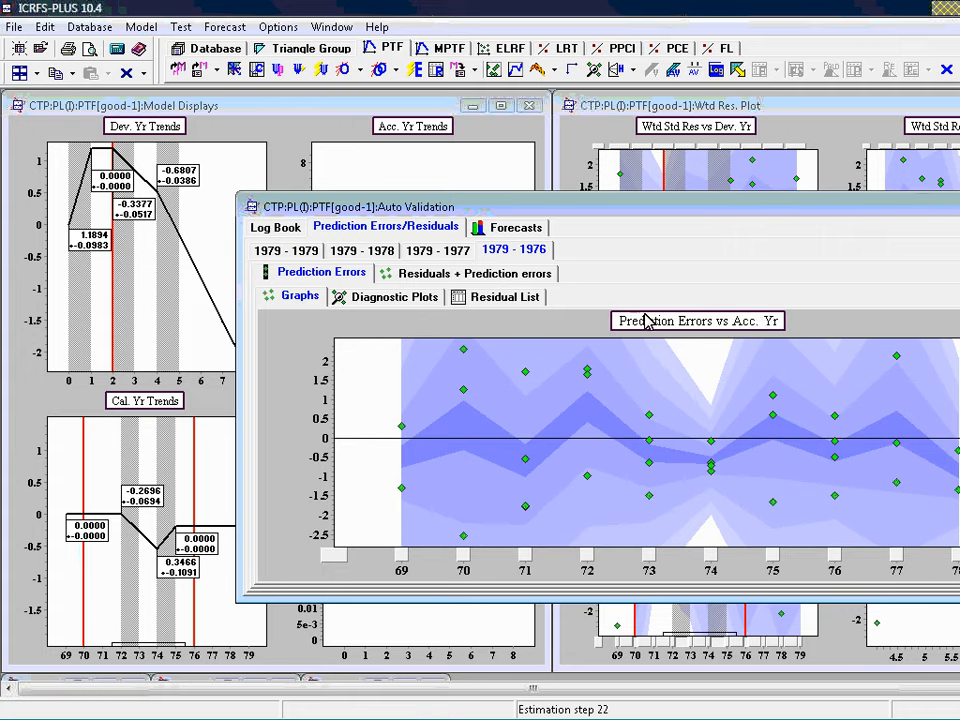
double_click(648, 320)
double_click(463, 457)
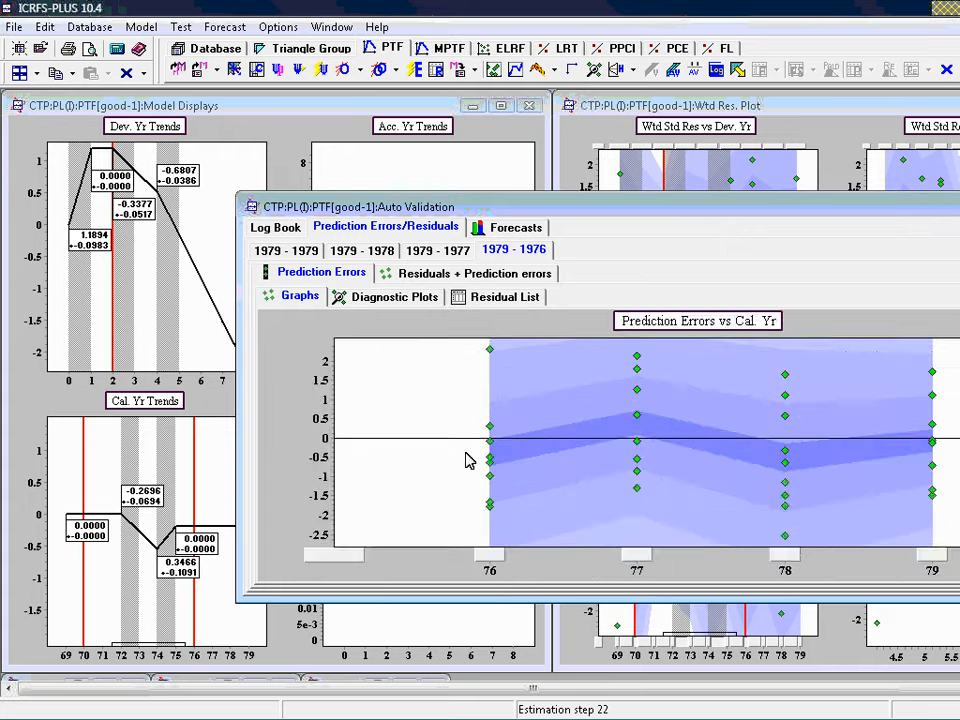
double_click(707, 326)
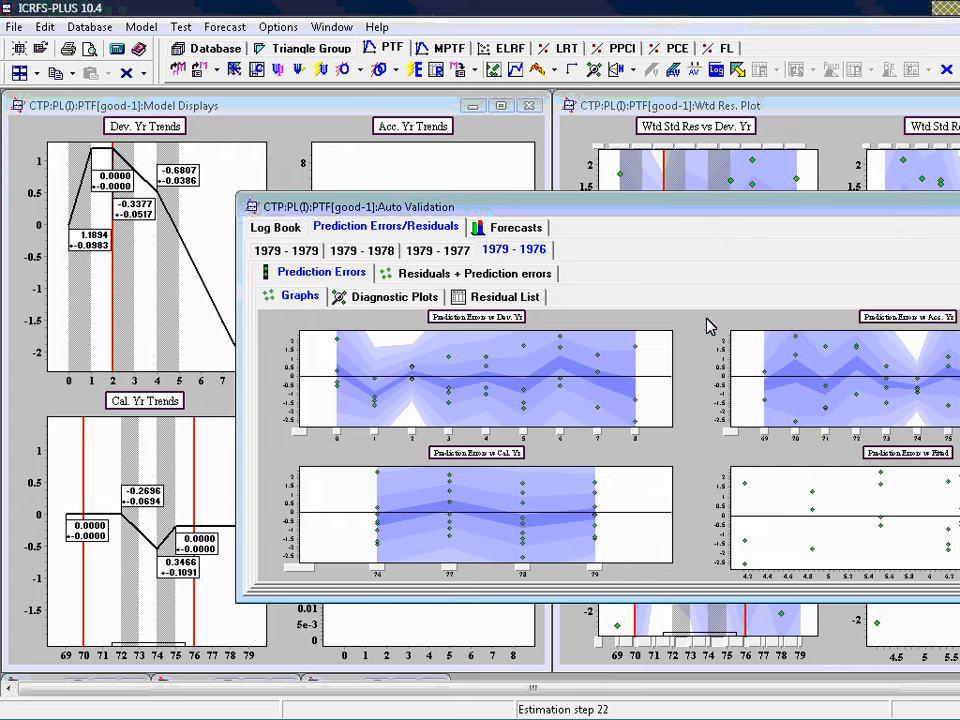
Inspect the prediction error diagnostic plots for periods 1979 - 1976, enlarging the normality plot
click(372, 303)
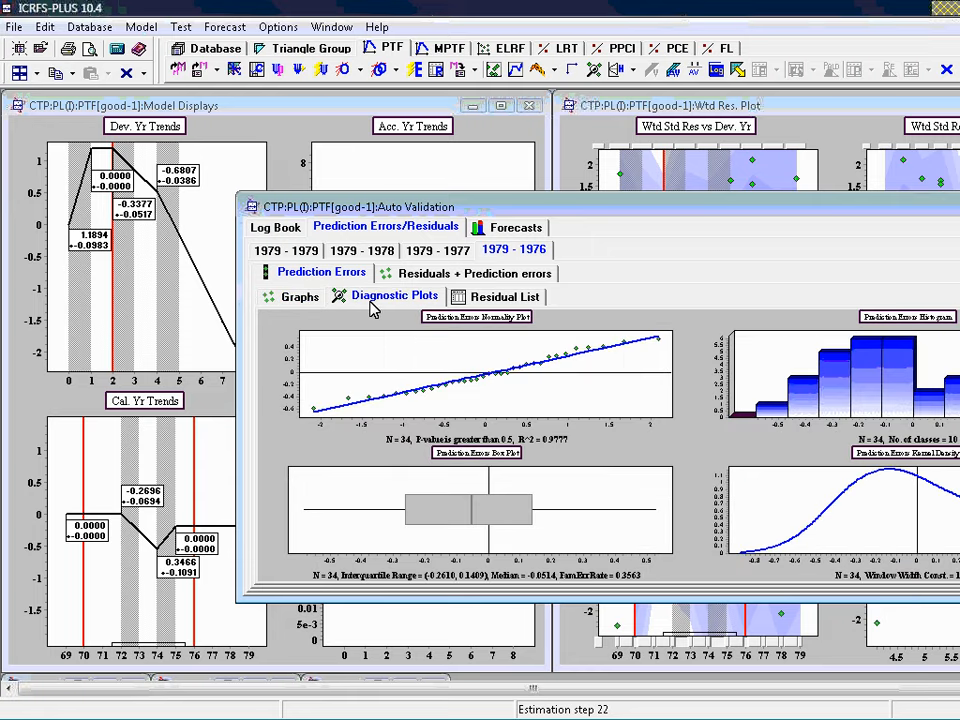
double_click(491, 320)
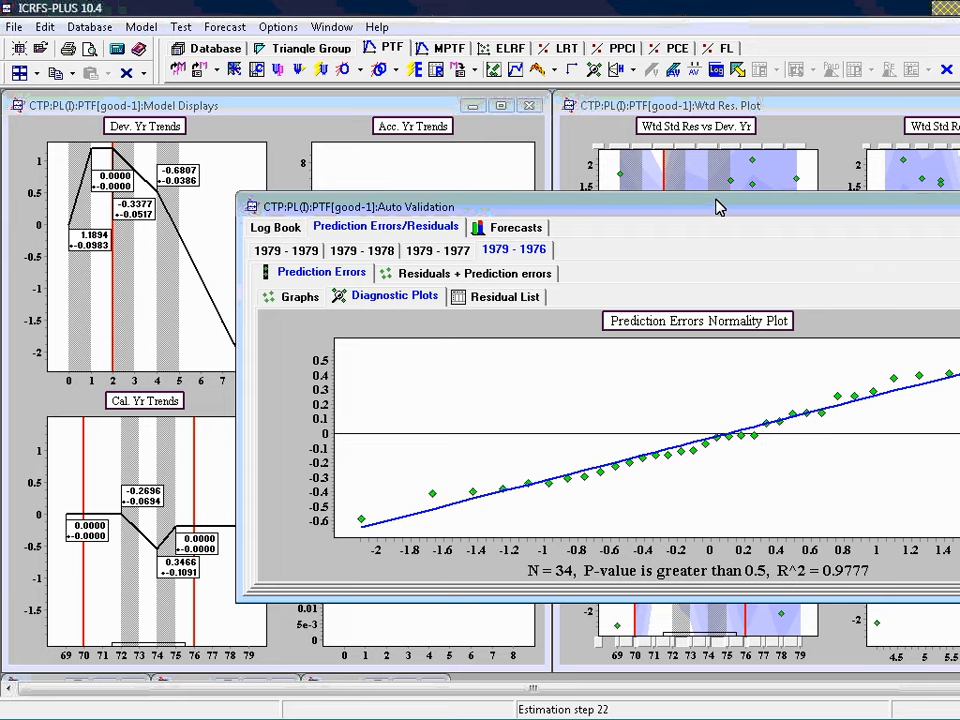
drag(711, 208, 616, 198)
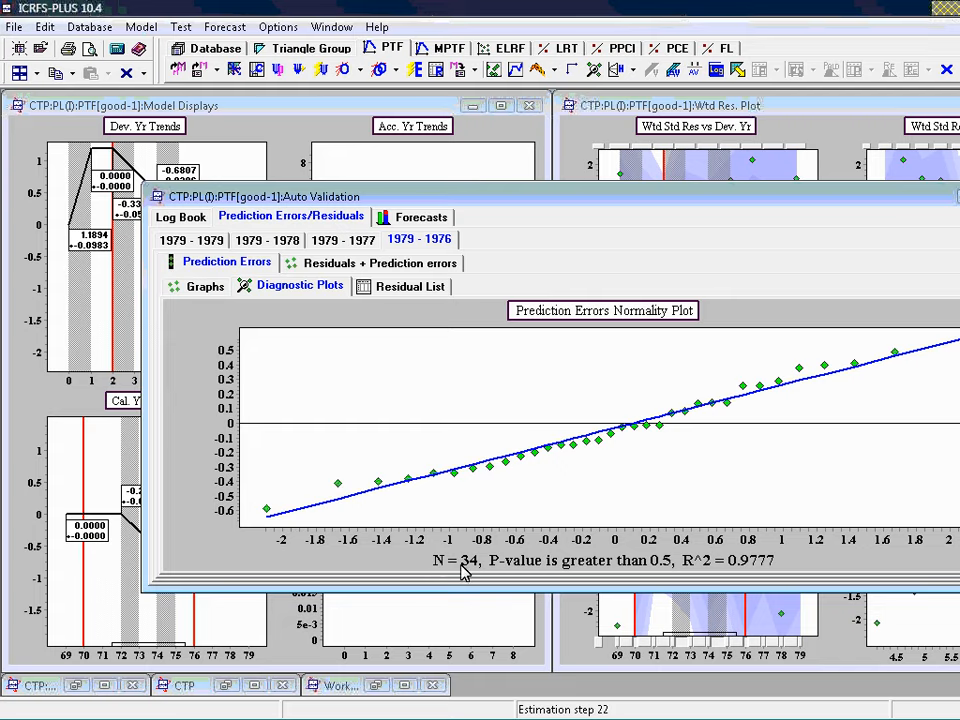
Review the 1979 - 1976 and 1979 - 1977 runs in the validation log book, through to the mean reserve columns
click(188, 217)
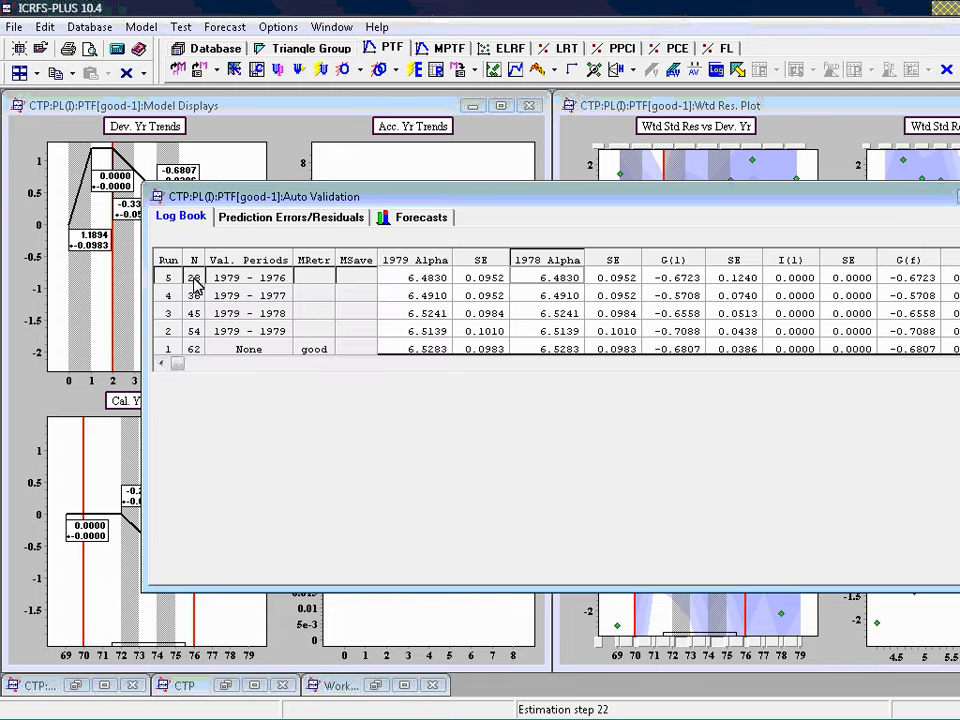
click(196, 279)
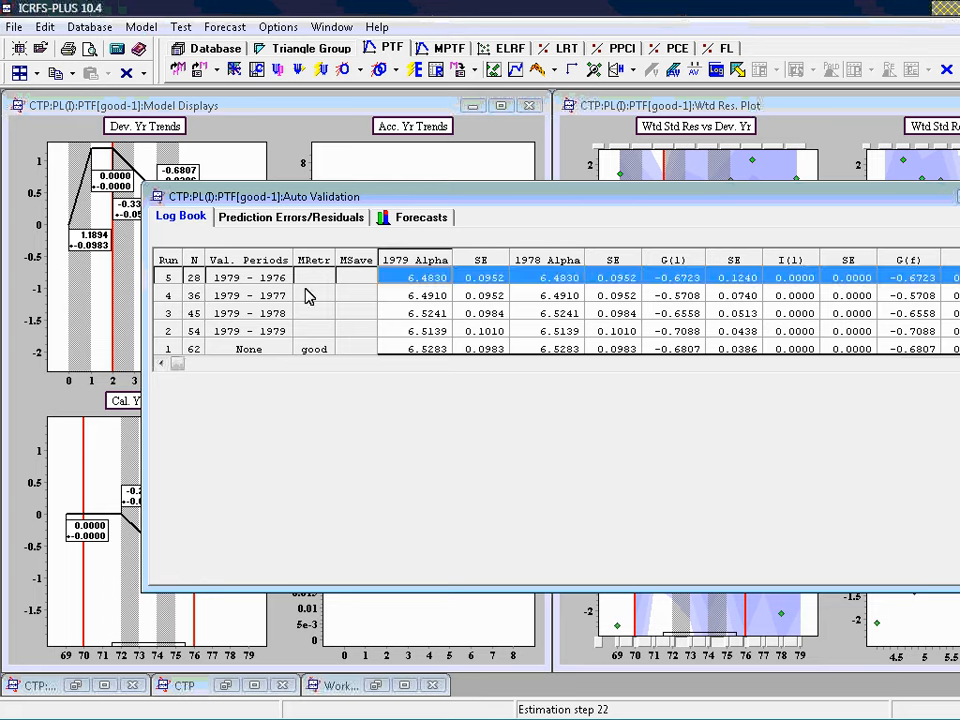
click(418, 291)
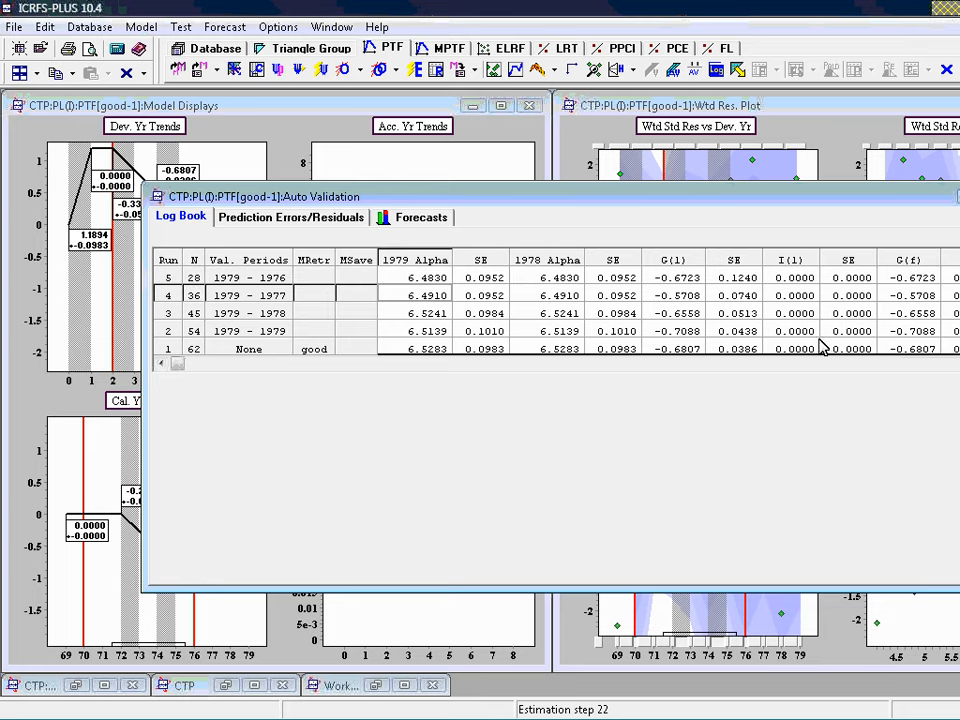
scroll(667, 305, right, 4)
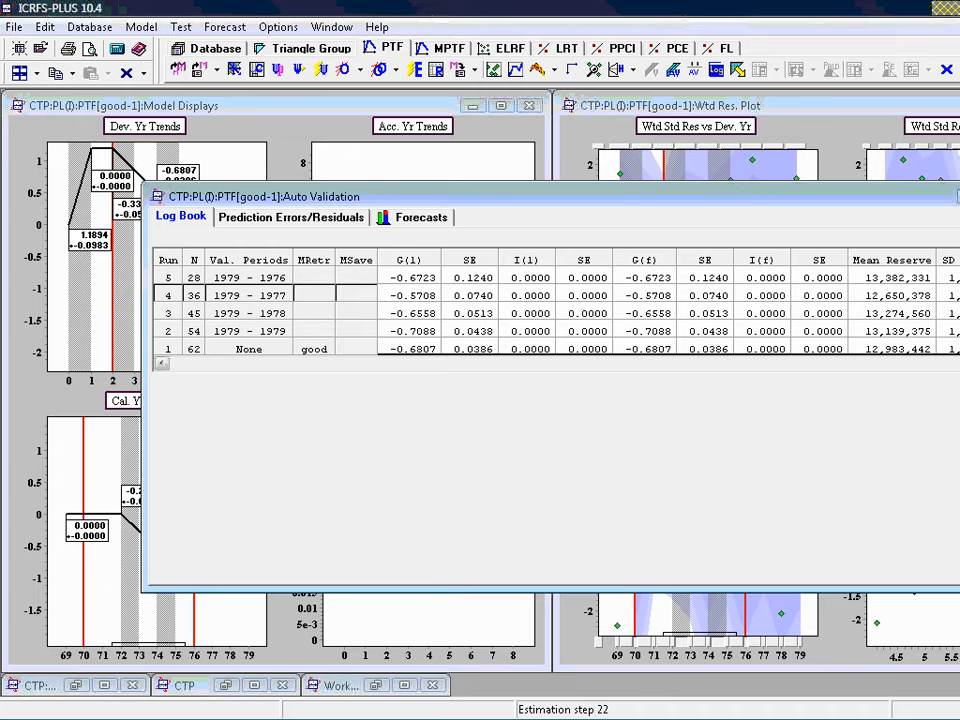
click(480, 628)
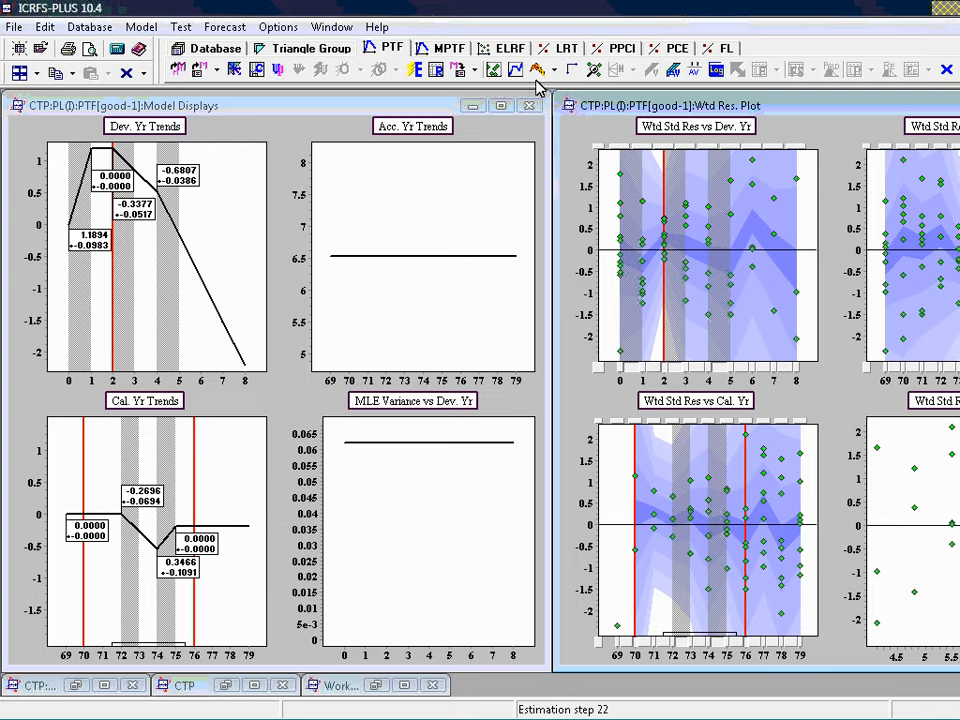
Run automatic validation again for the periods from 1979 to 1976 with a step of 1, and display the forecasts plot
click(677, 72)
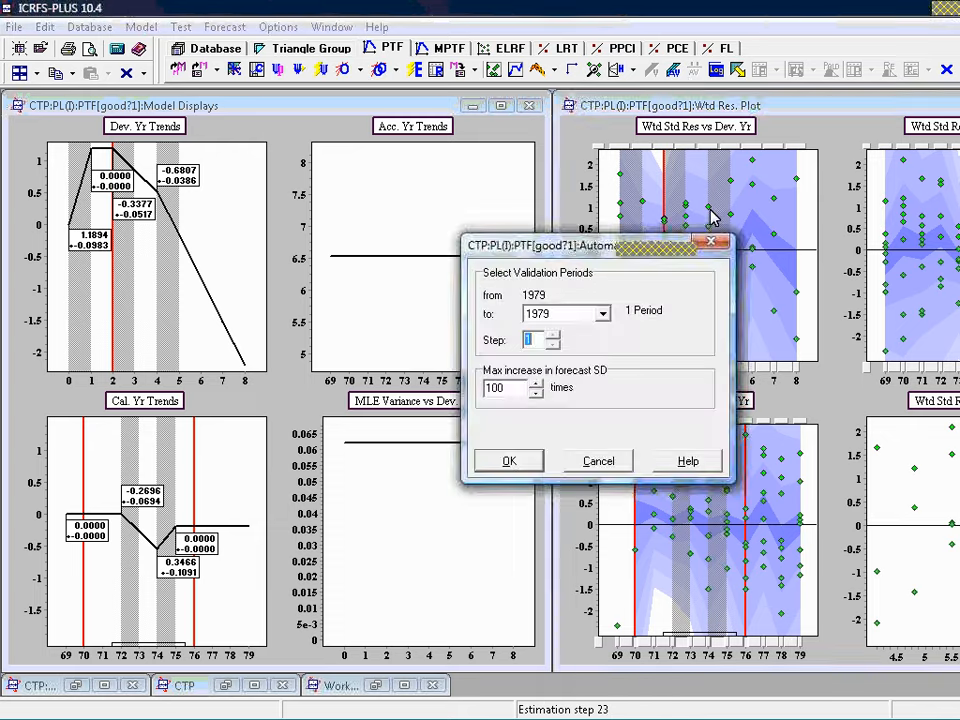
click(602, 314)
click(570, 367)
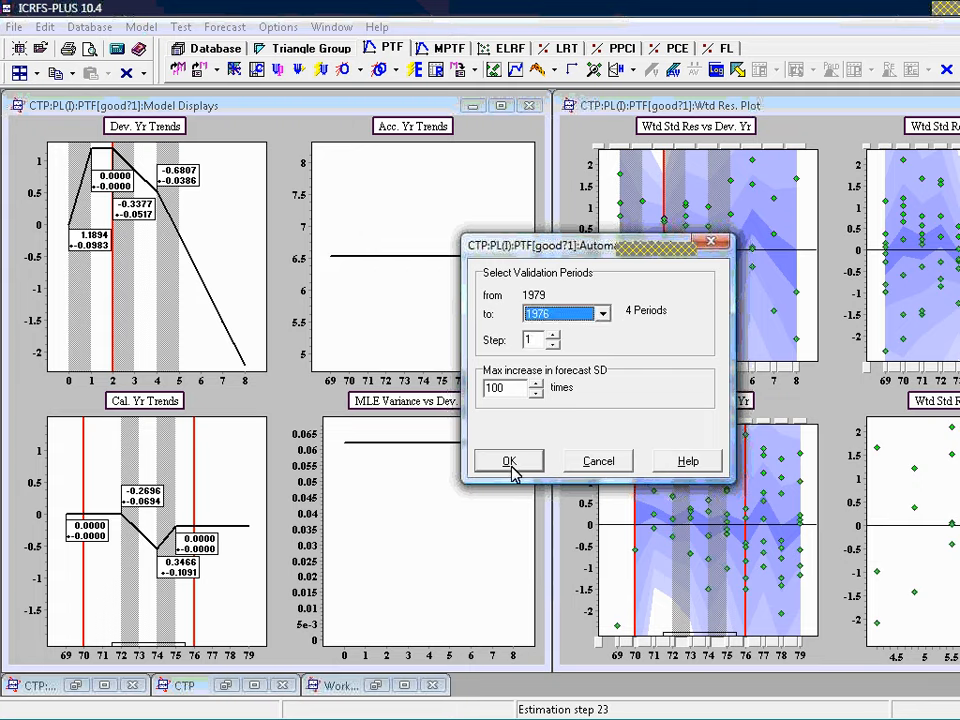
click(510, 468)
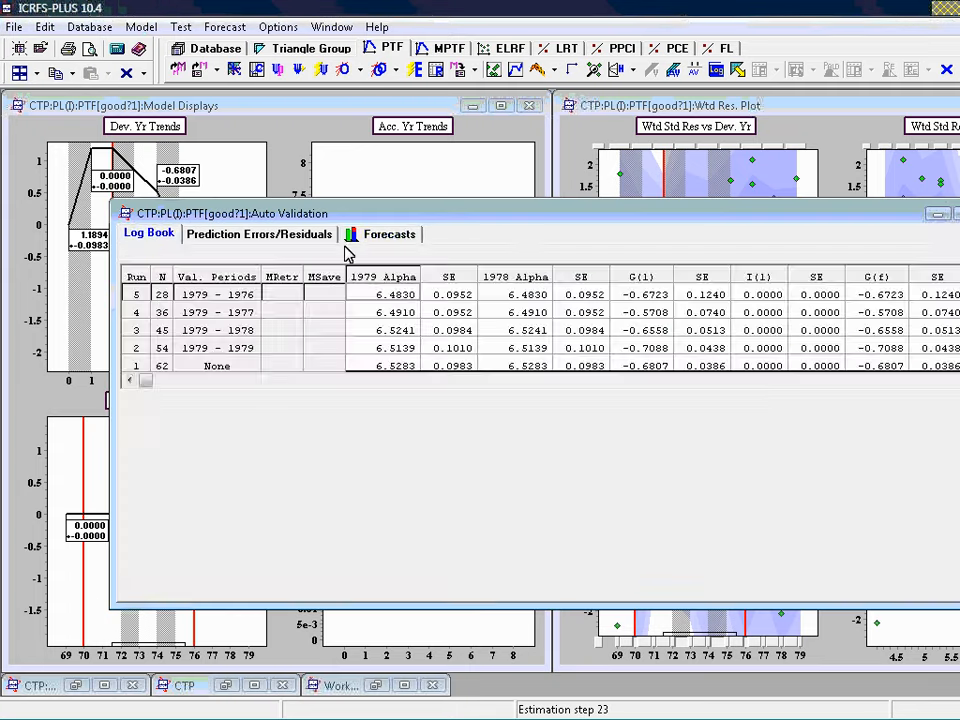
click(385, 234)
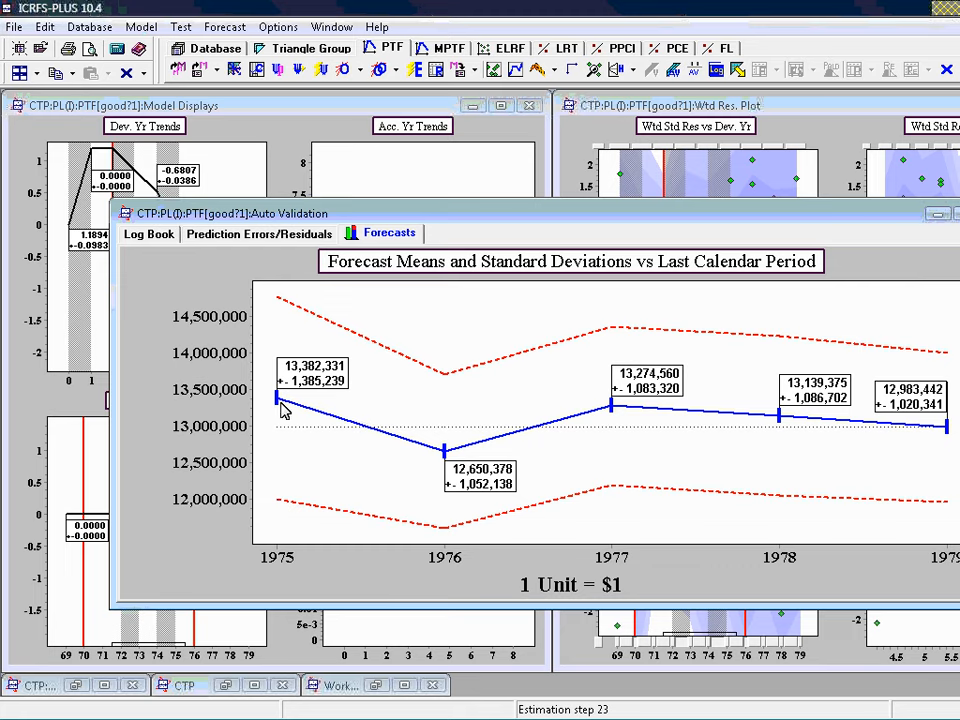